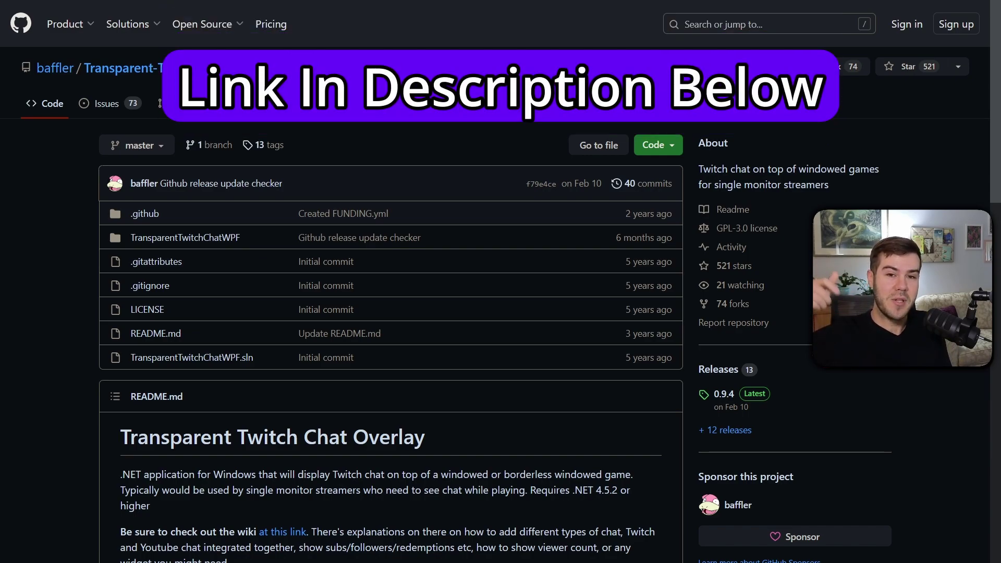
Scroll the Transparent-Twitch-Chat-Overlay README down to its Installation and Usage instructions.
scroll(61, 232, down, 10)
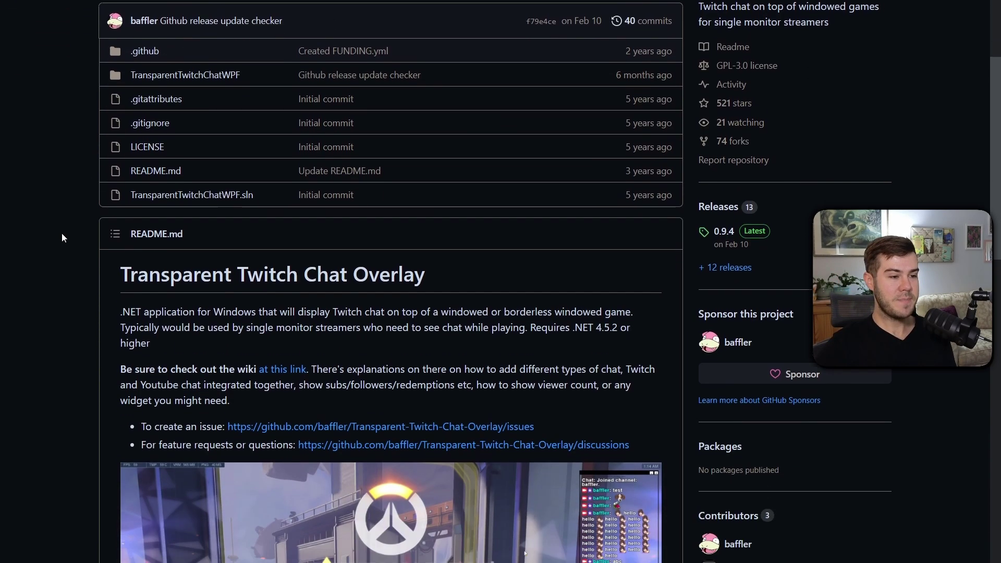
scroll(92, 210, down, 3)
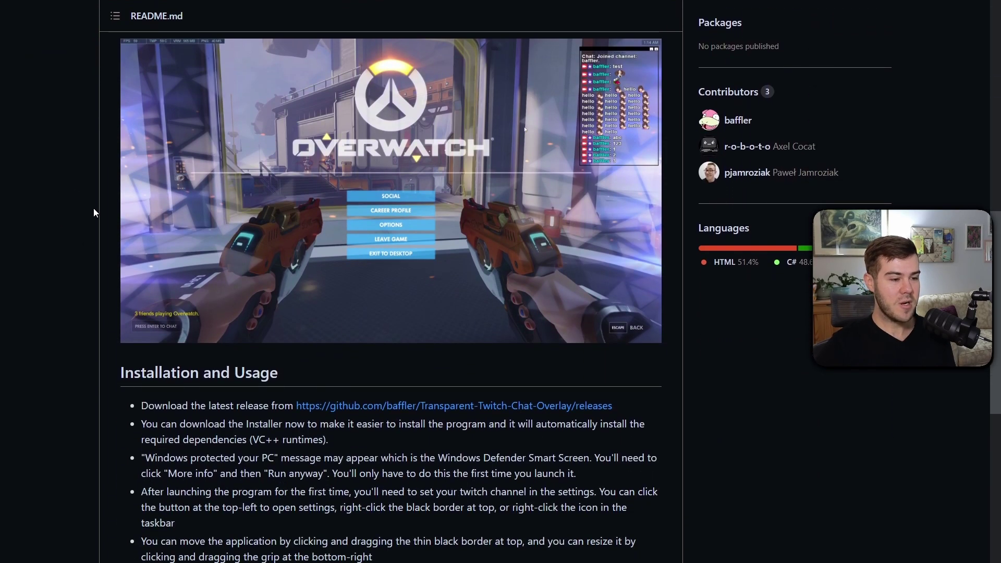
scroll(114, 246, up, 9)
scroll(211, 235, up, 2)
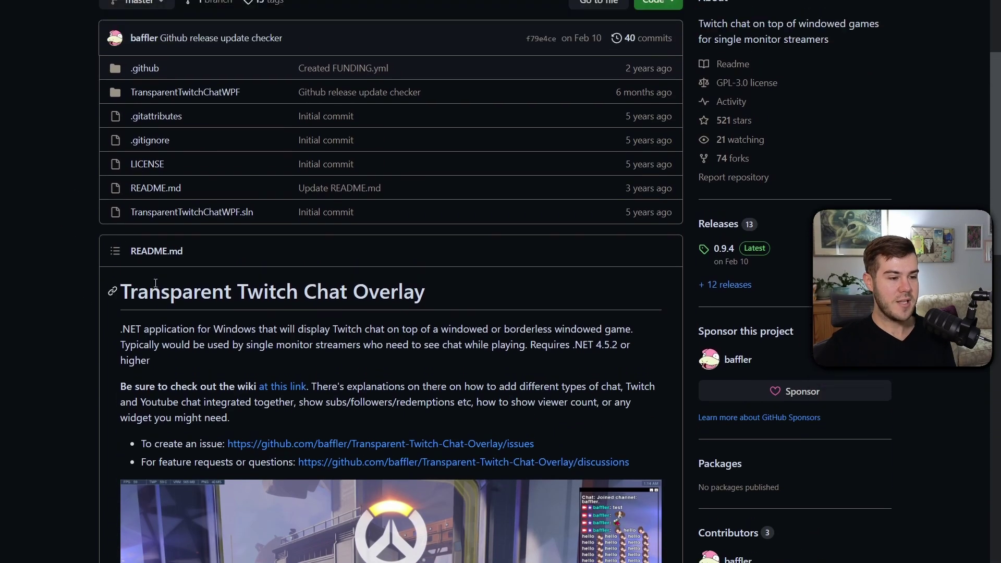
scroll(68, 258, down, 8)
scroll(72, 258, down, 3)
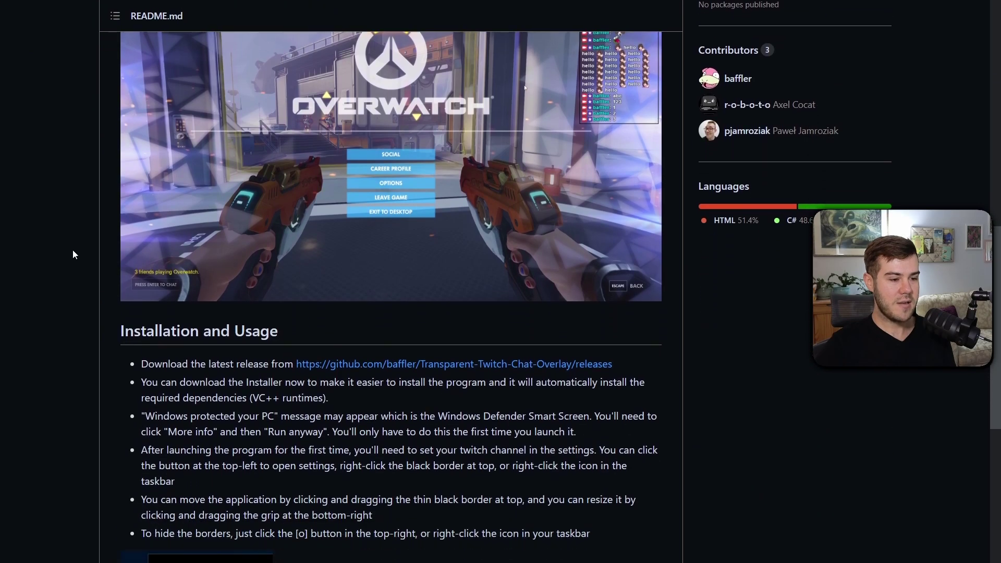
scroll(255, 311, down, 1)
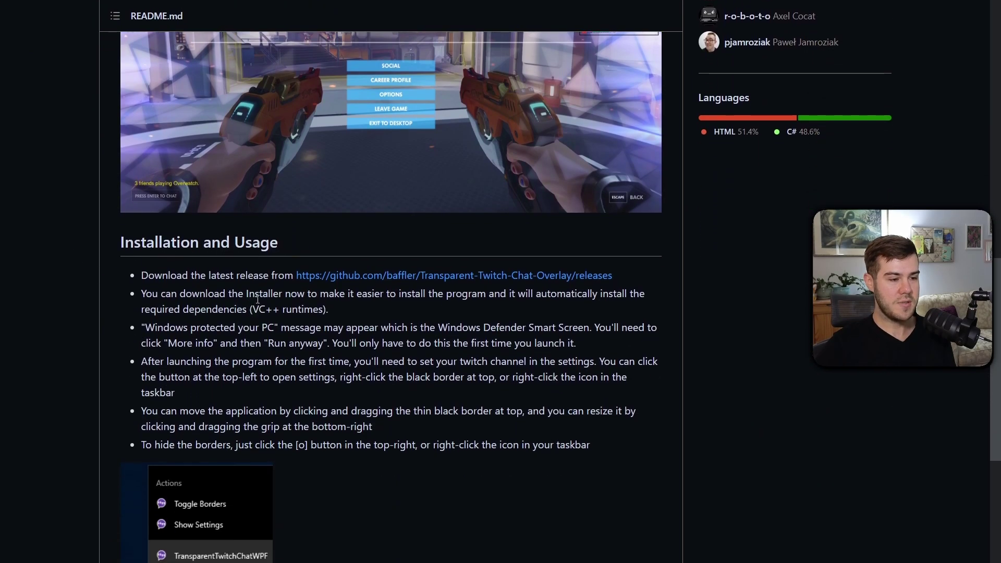
Download TwitchChatOverlay-Installer.exe from the Assets of the latest 0.9.4 release.
click(363, 277)
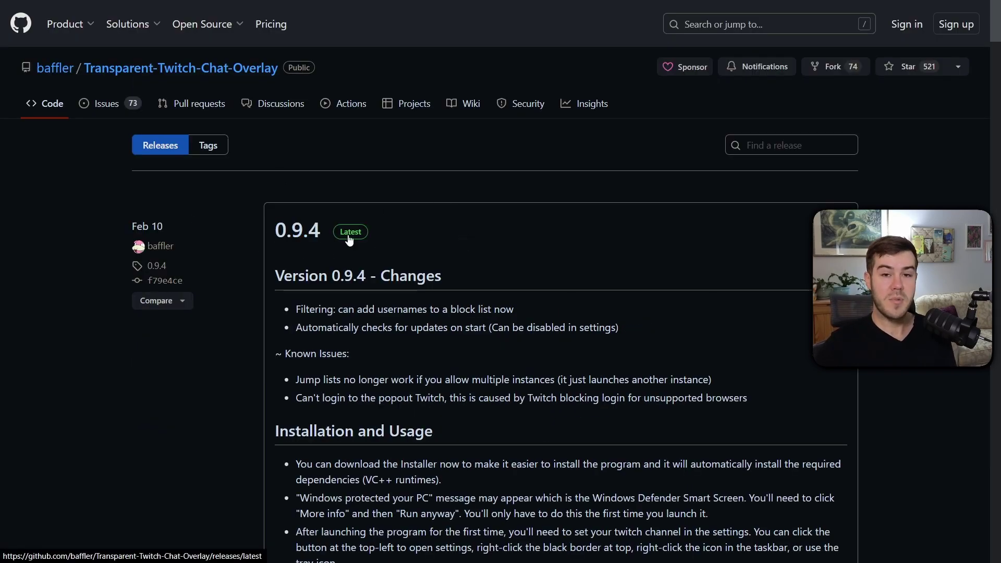
scroll(390, 233, down, 2)
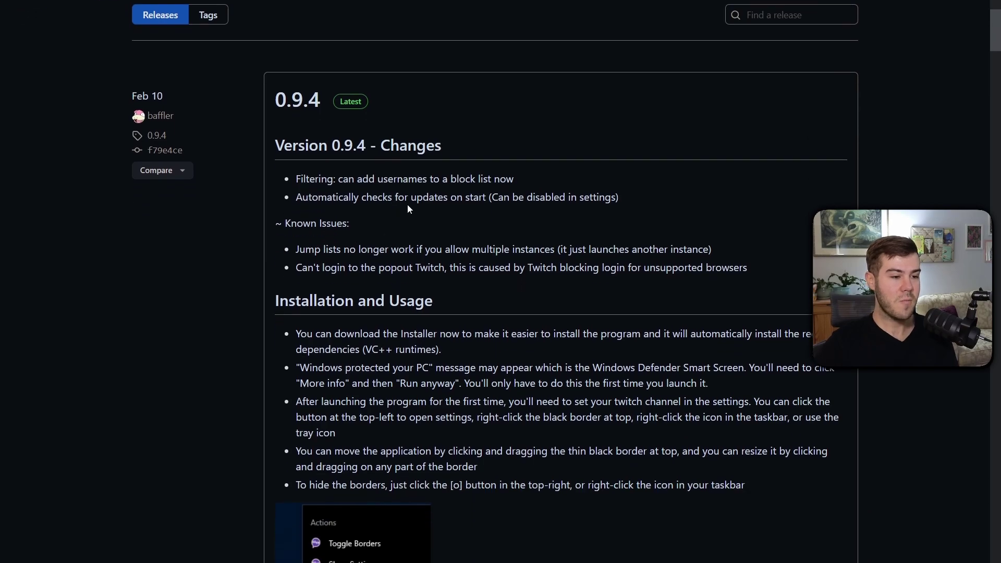
scroll(408, 204, down, 4)
scroll(406, 178, up, 3)
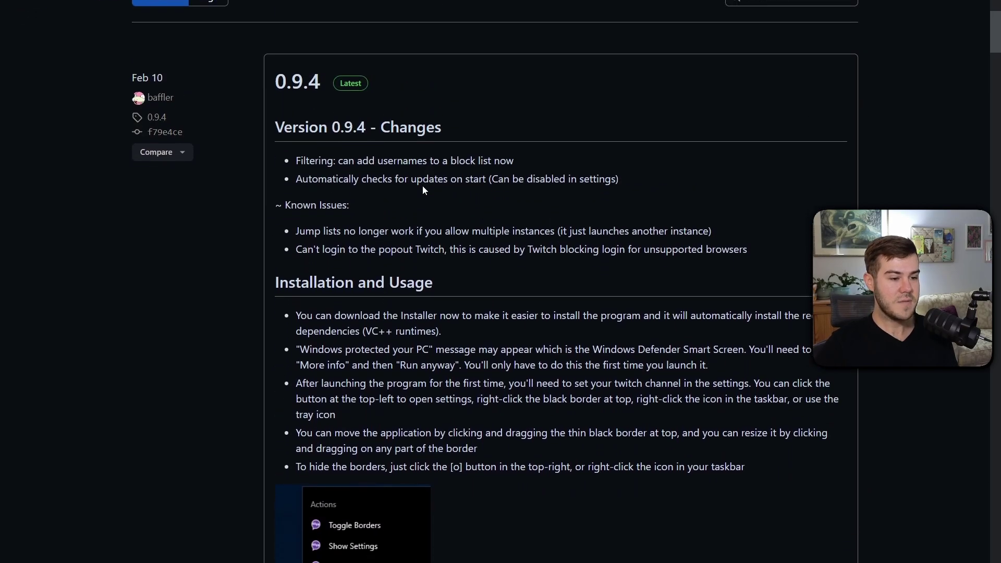
scroll(458, 179, down, 7)
scroll(459, 180, down, 2)
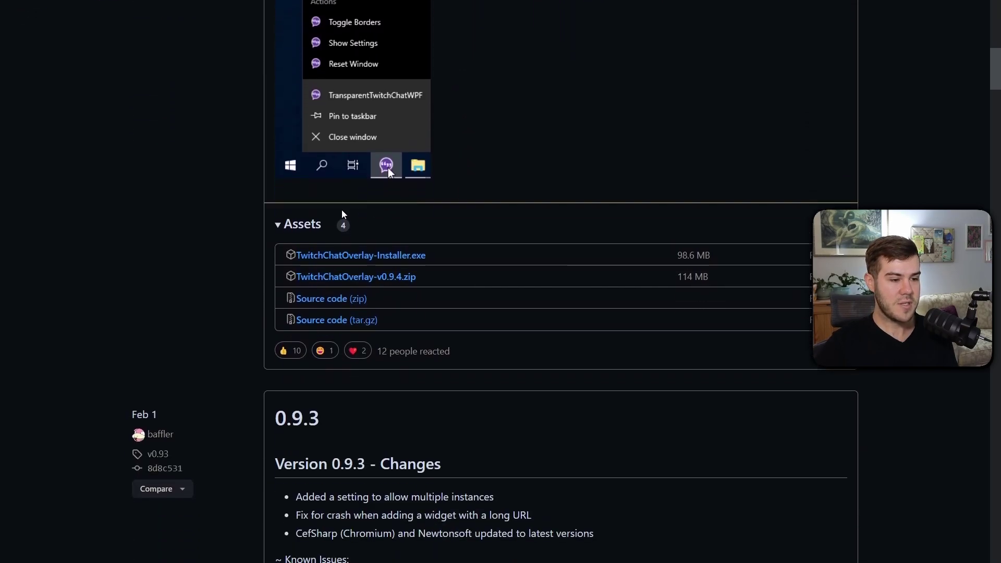
double_click(311, 229)
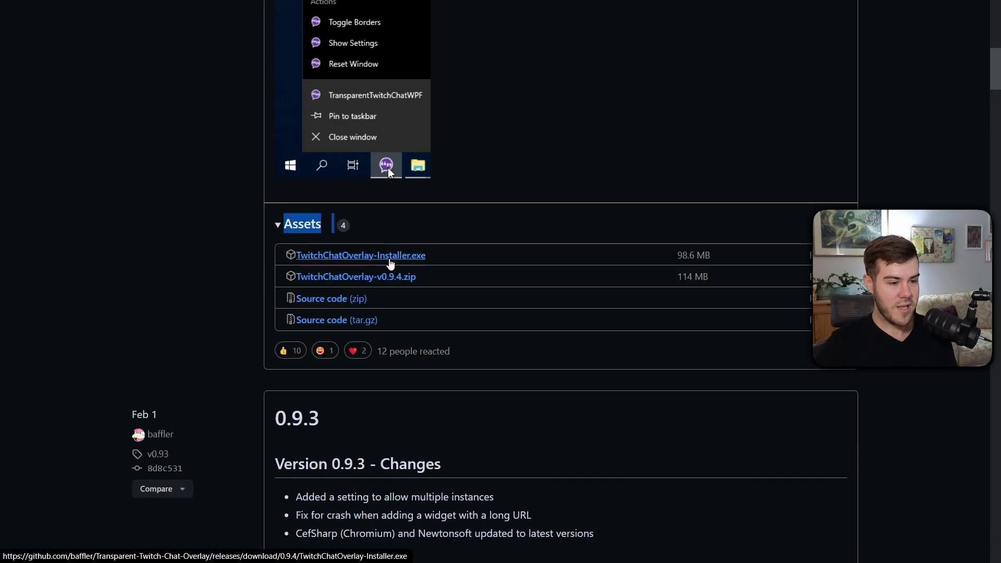
click(379, 259)
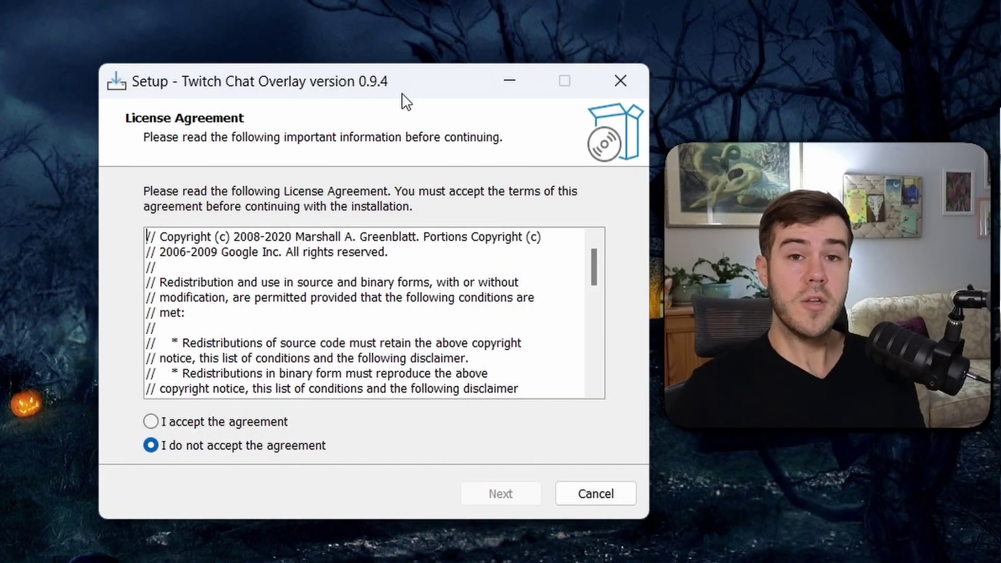
Accept the license and install with the default folder and desktop shortcut, then launch it.
click(151, 422)
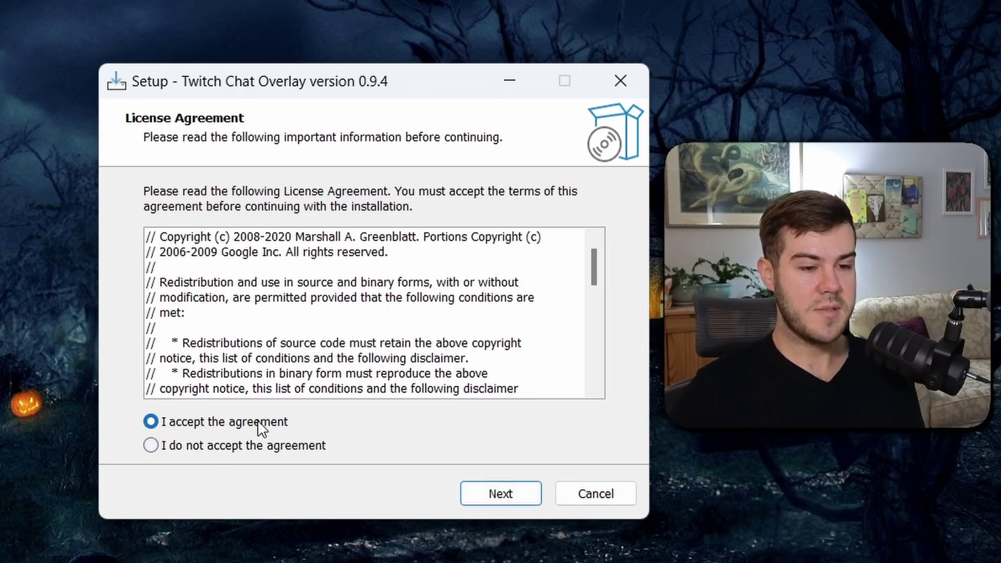
click(483, 497)
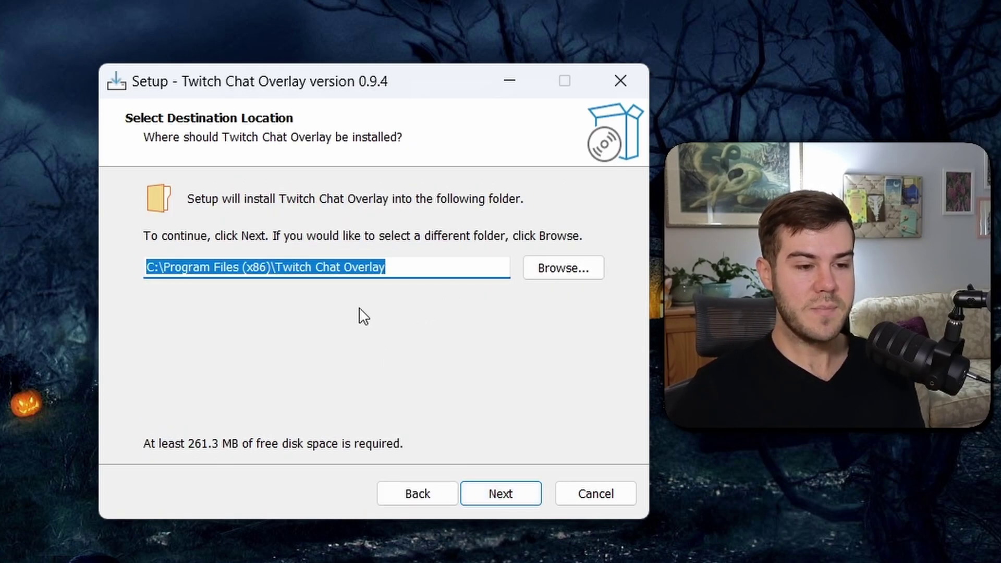
click(512, 493)
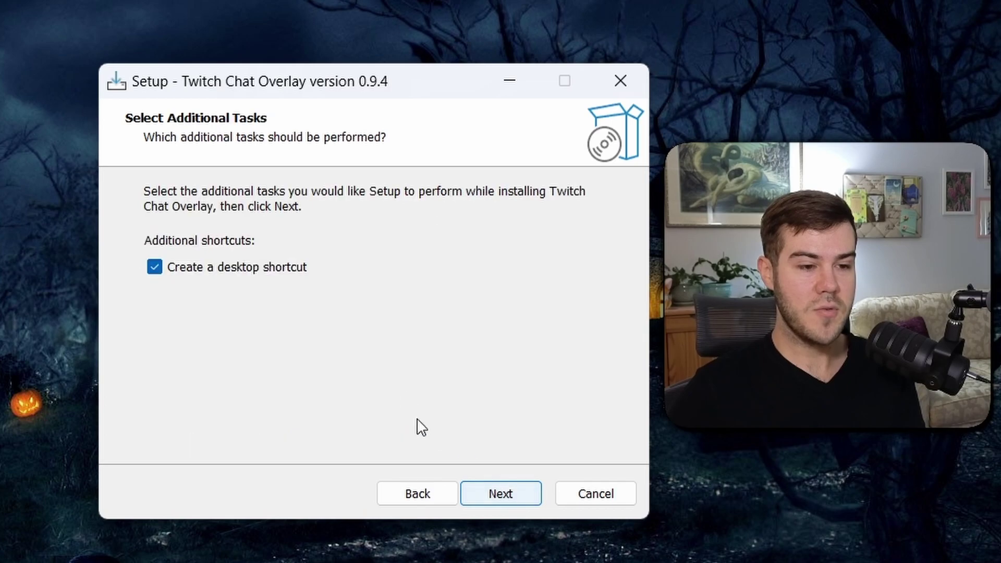
click(503, 494)
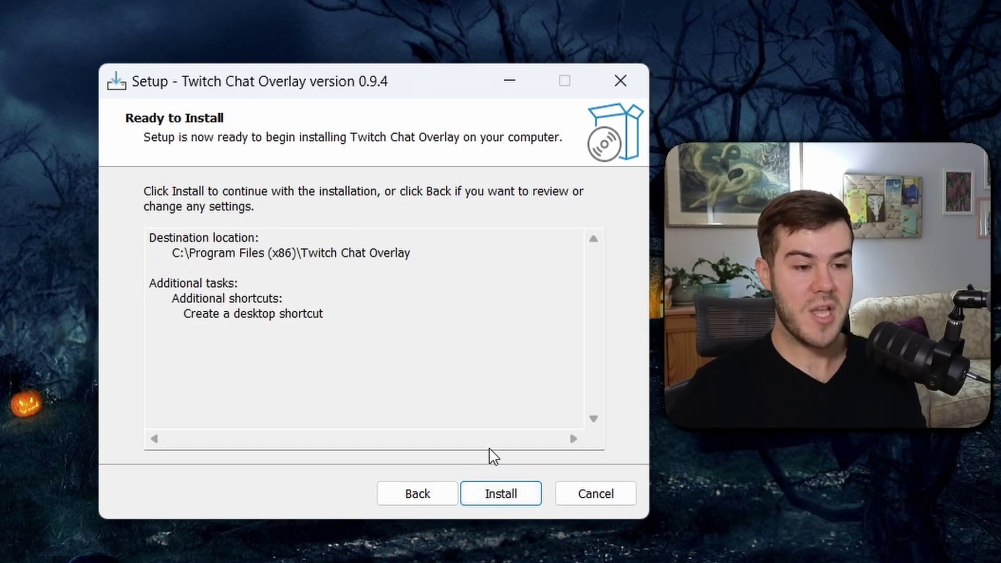
click(498, 500)
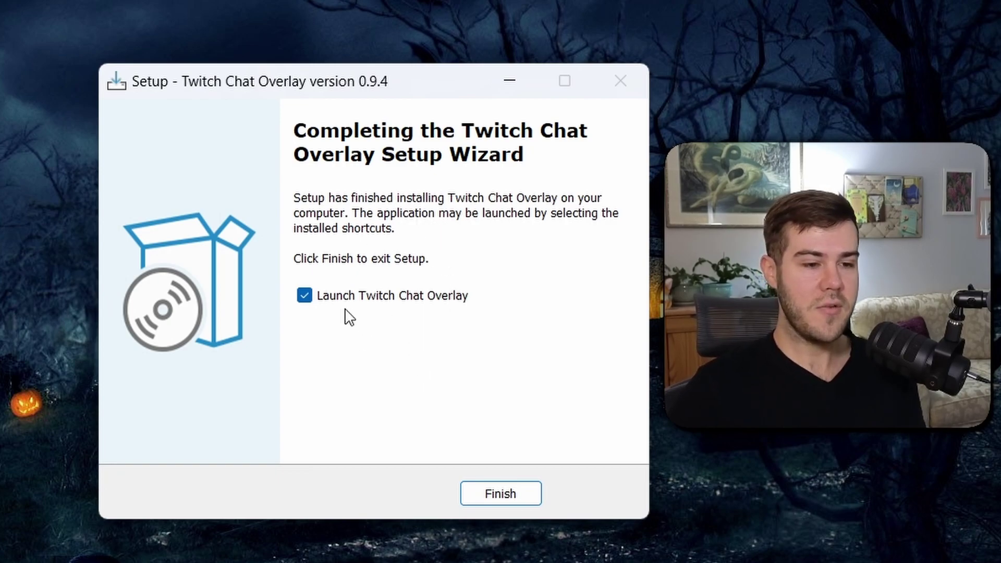
click(496, 492)
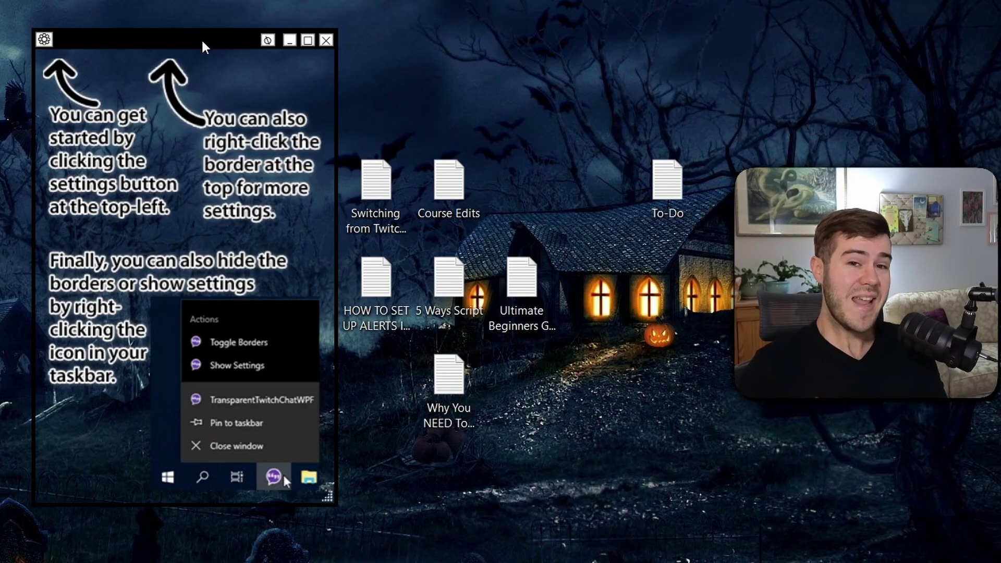
Minimize the overlay's getting-started instruction window.
click(291, 43)
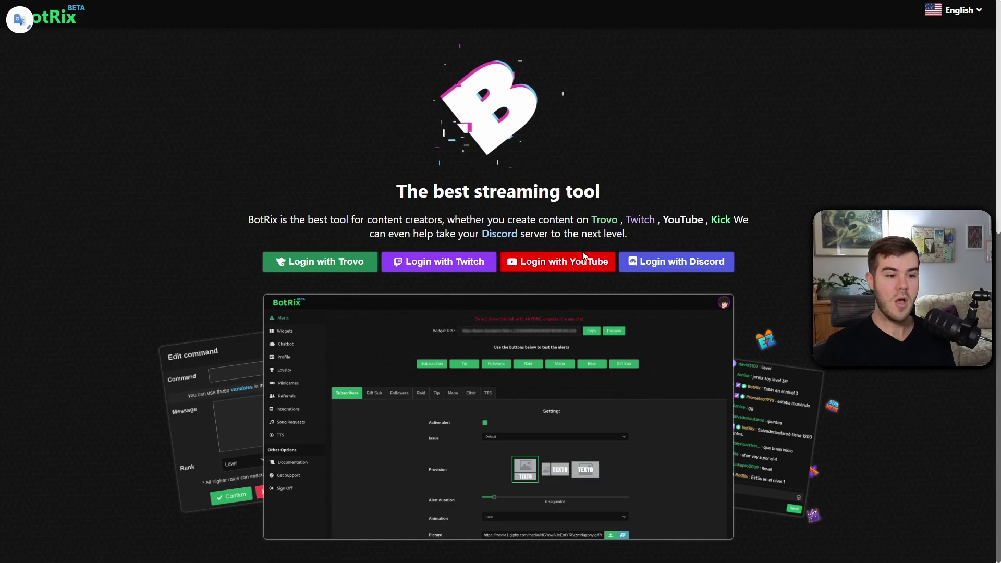
Log in to BotRix with YouTube and turn on the Chatbot's Chat alert module.
click(580, 259)
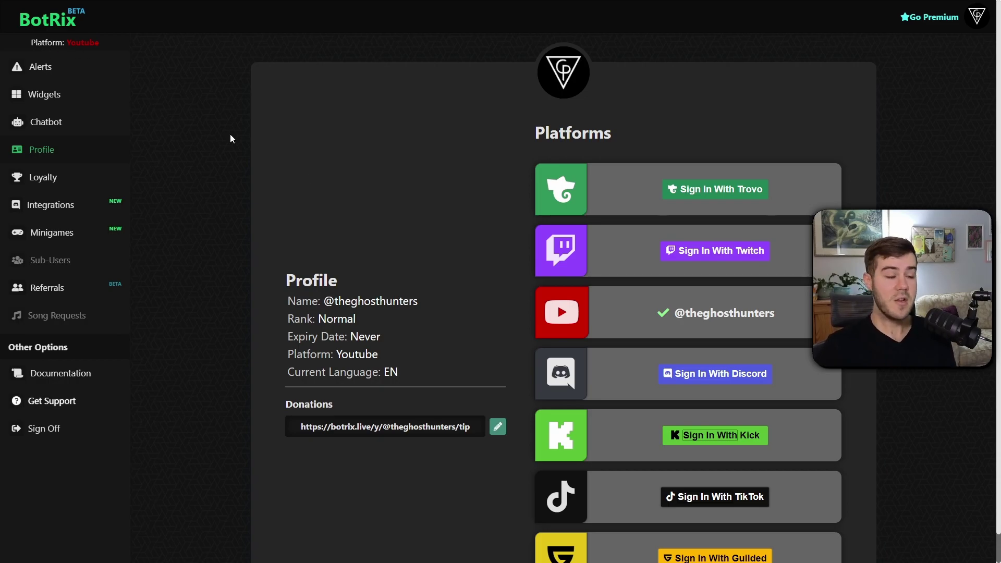
click(68, 134)
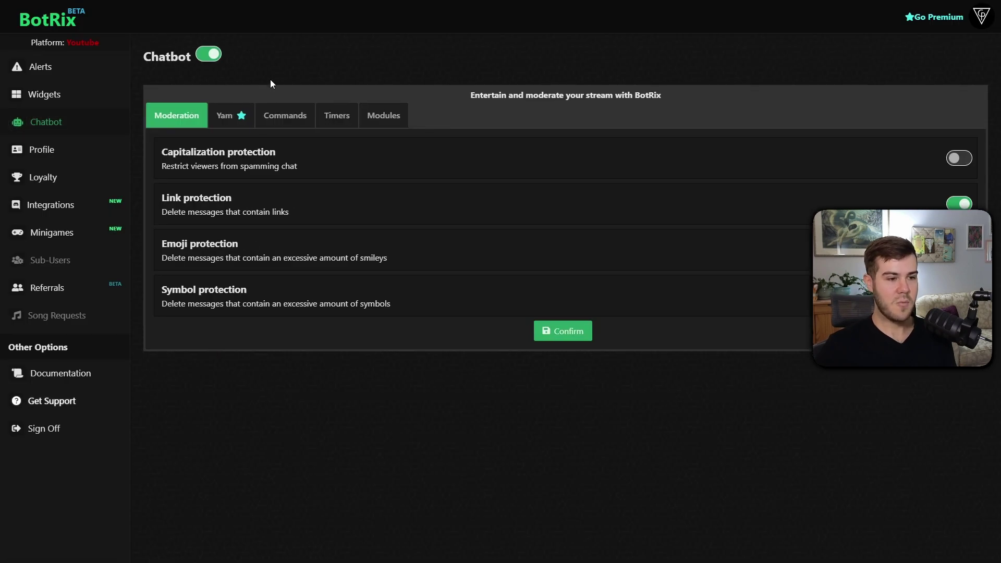
click(389, 116)
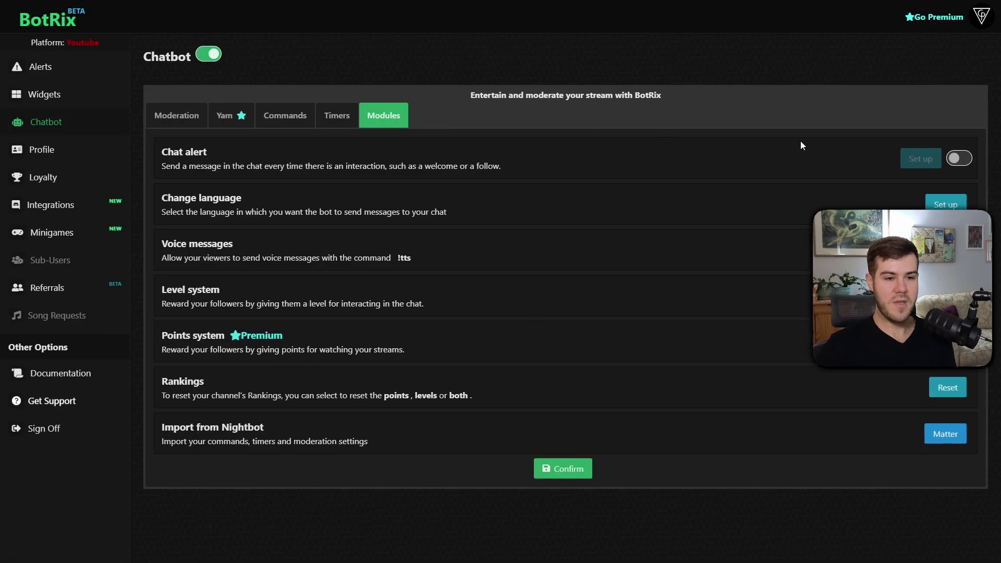
click(961, 160)
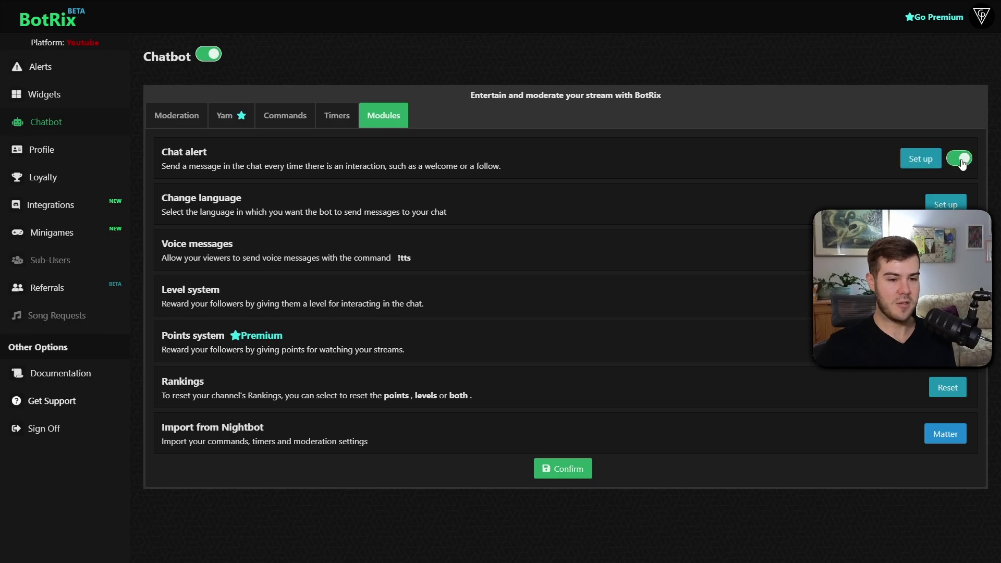
click(248, 121)
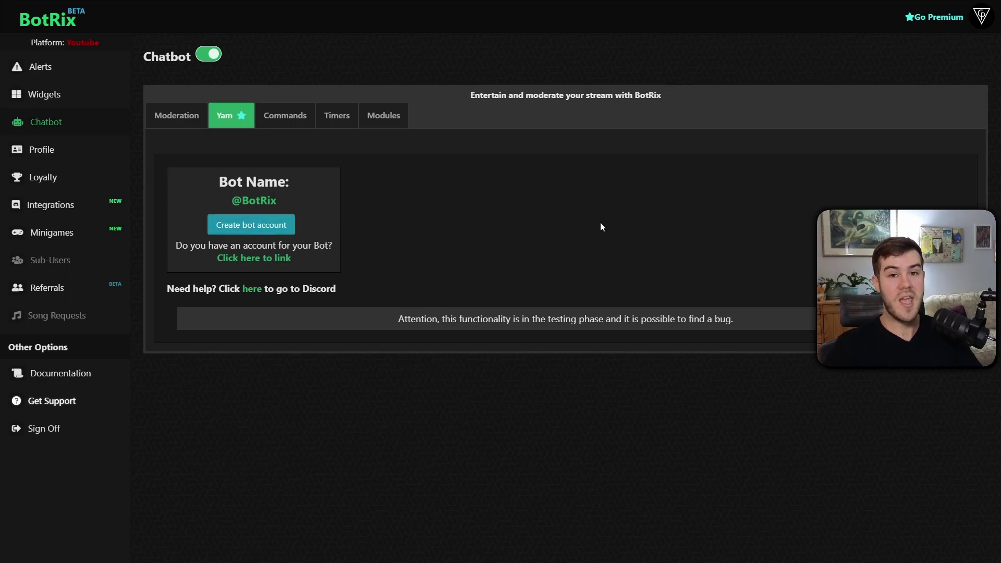
click(384, 115)
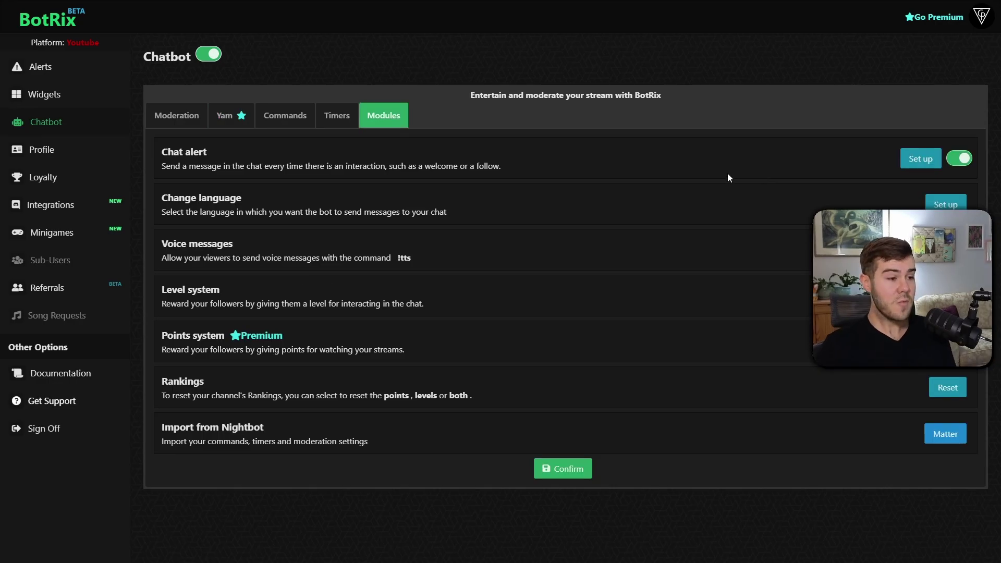
click(81, 94)
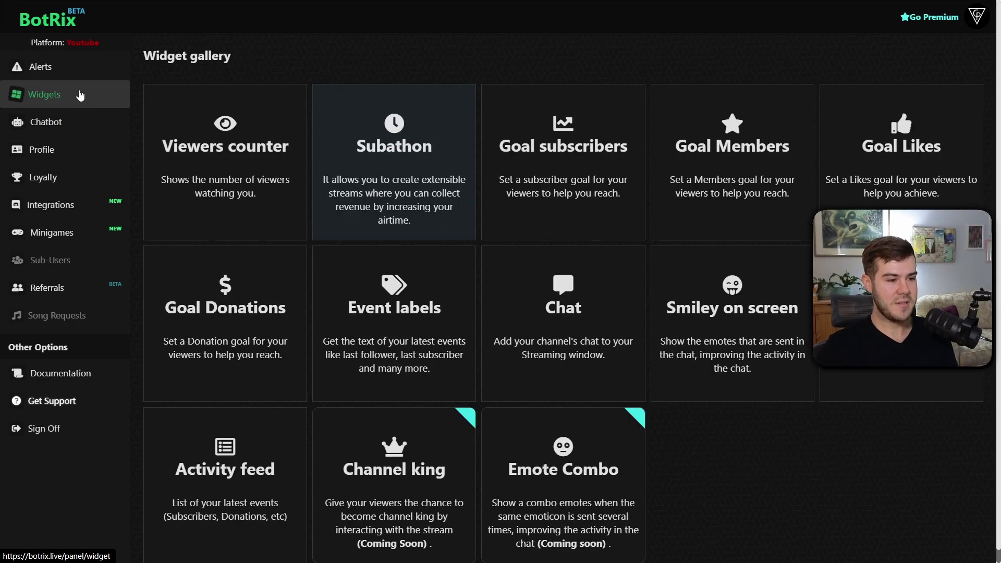
click(547, 315)
scroll(521, 309, down, 2)
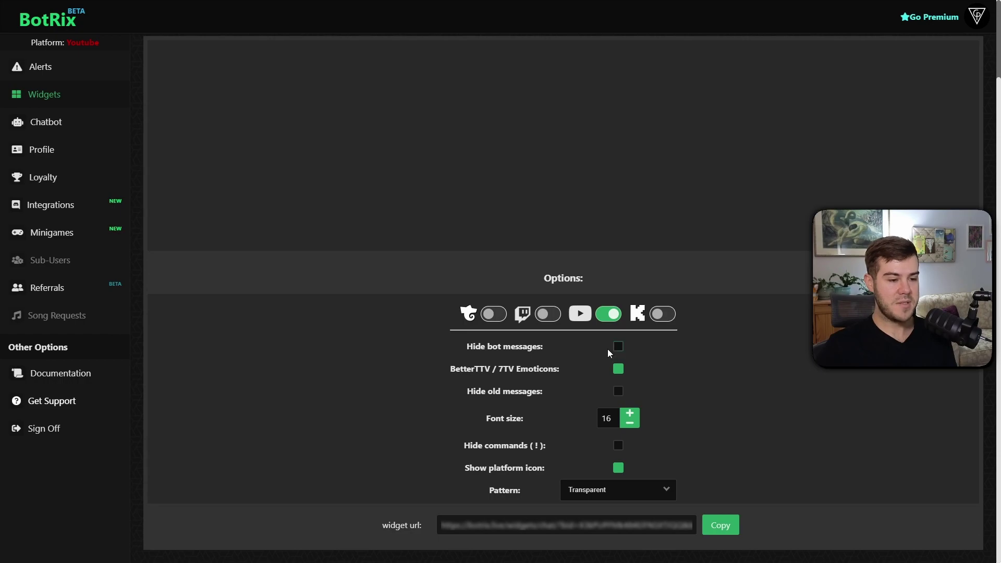
click(617, 392)
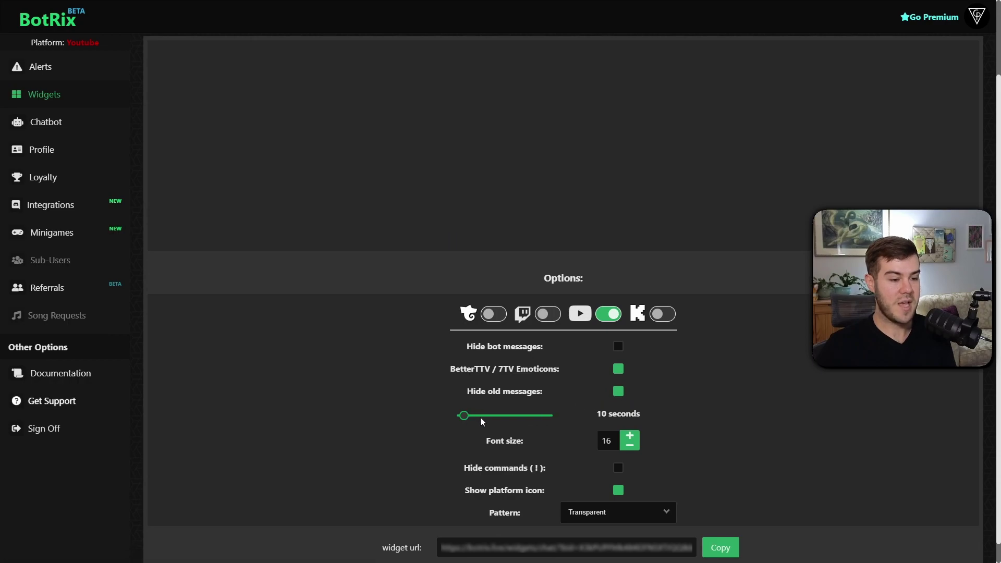
mouse_move(467, 417)
mouse_down()
mouse_move(488, 418)
mouse_move(461, 417)
mouse_up()
click(618, 395)
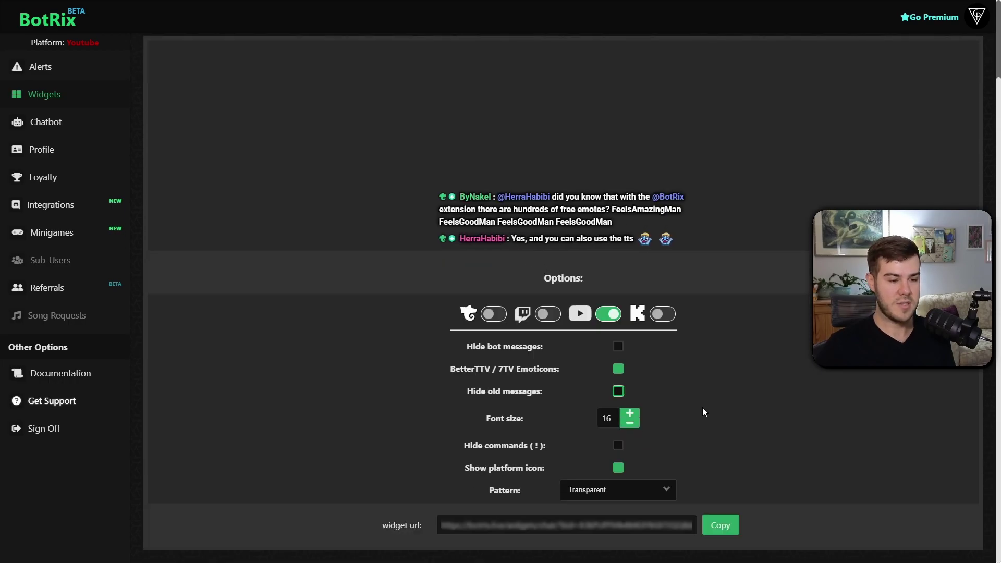
Set the chat widget pattern to Default and copy its widget URL.
click(604, 490)
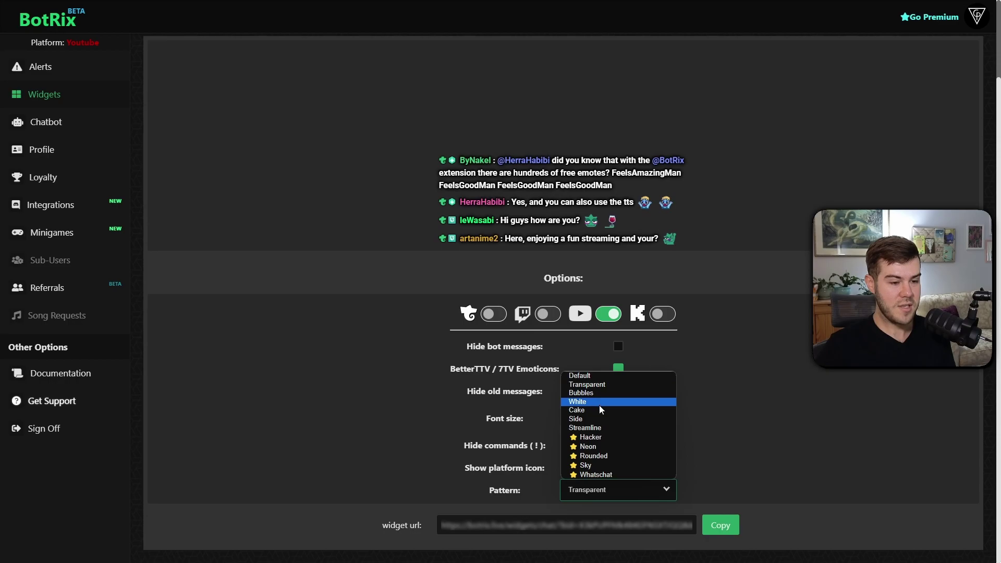
click(601, 376)
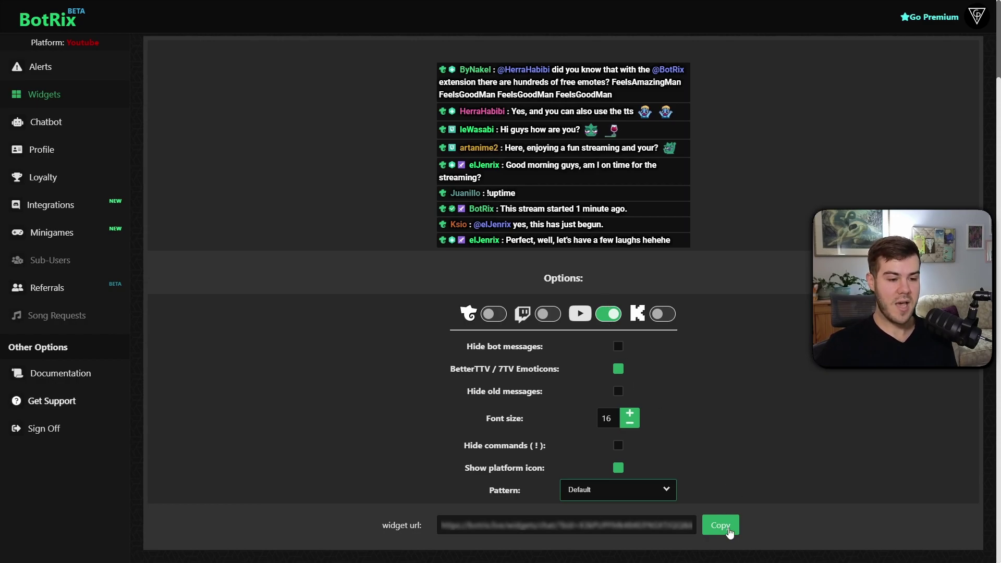
click(725, 530)
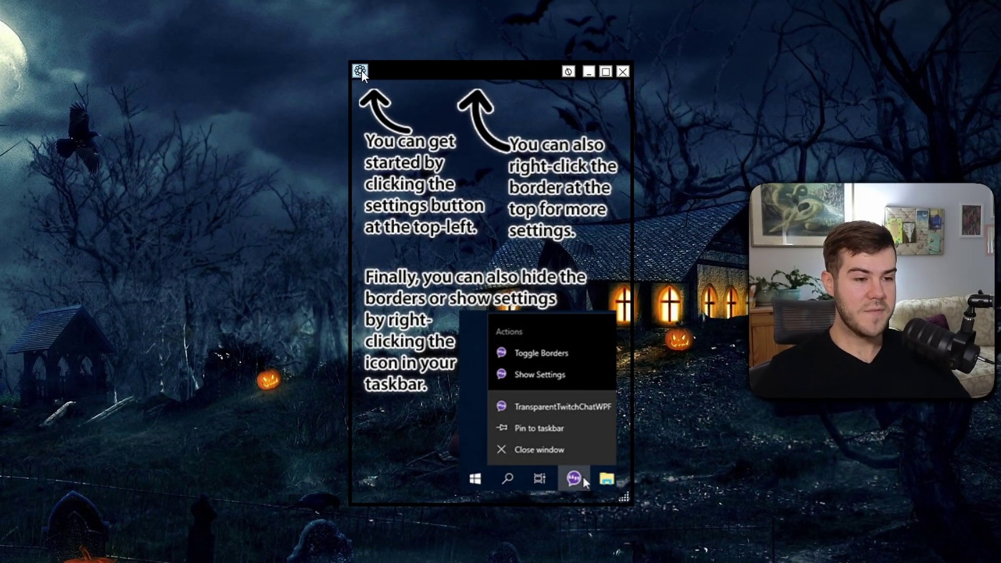
Paste the BotRix widget URL into the overlay's Widgets settings, create the widget, and save.
click(361, 72)
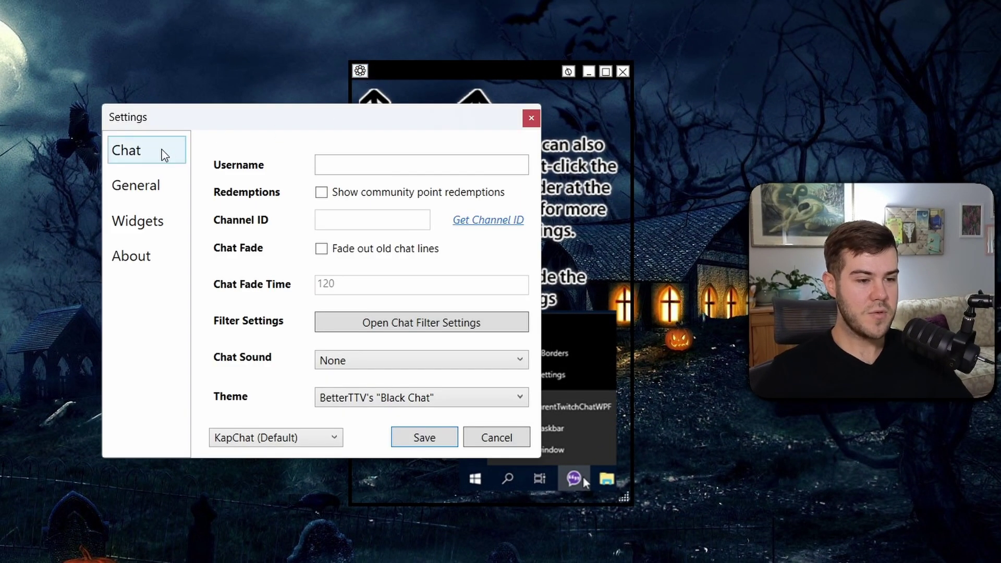
click(178, 153)
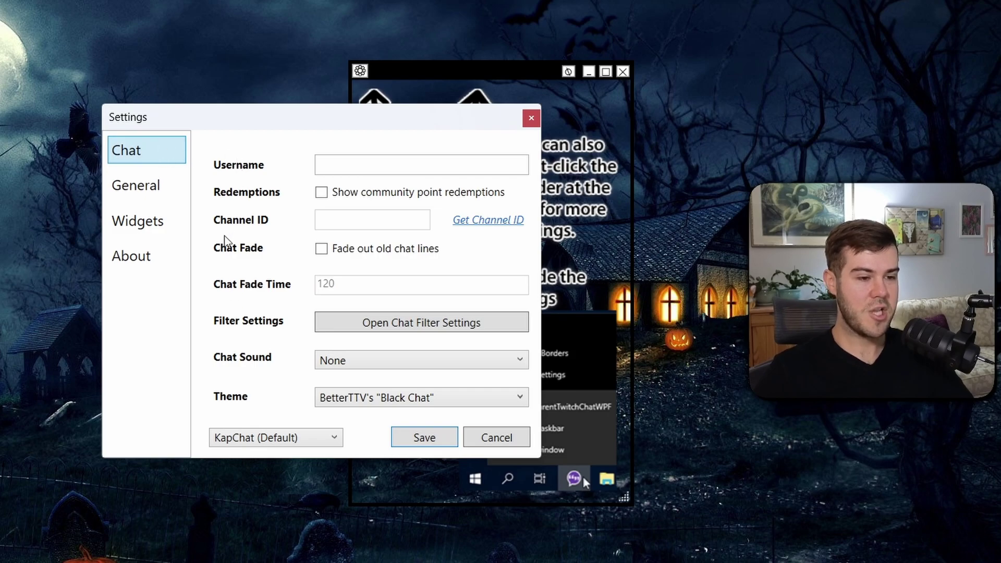
click(148, 196)
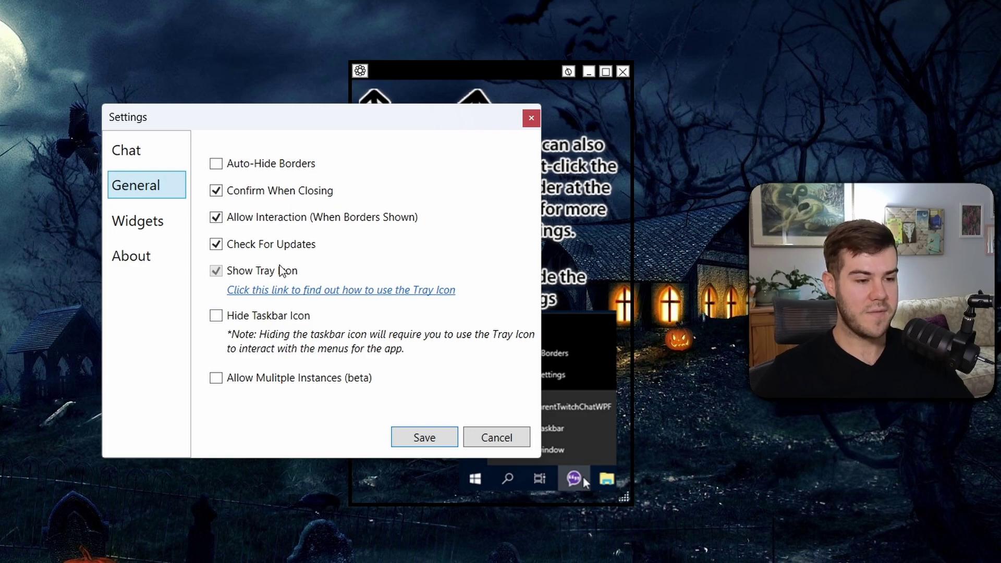
click(146, 225)
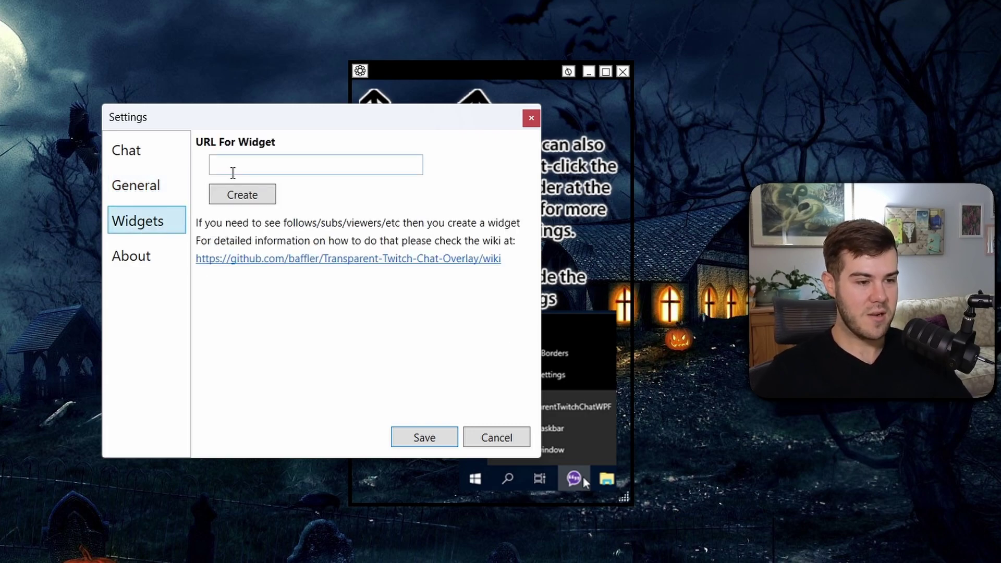
click(247, 167)
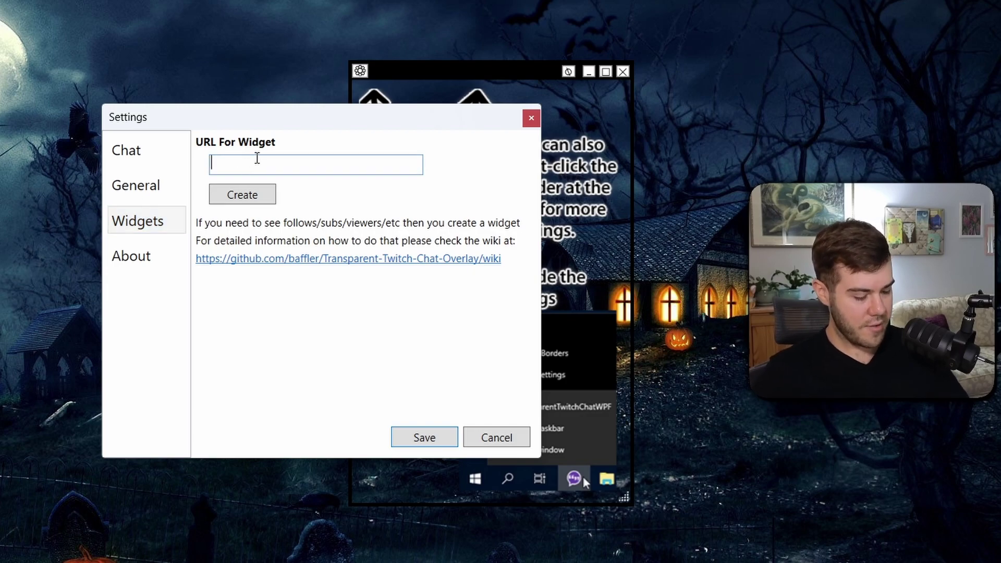
key(ctrl+v)
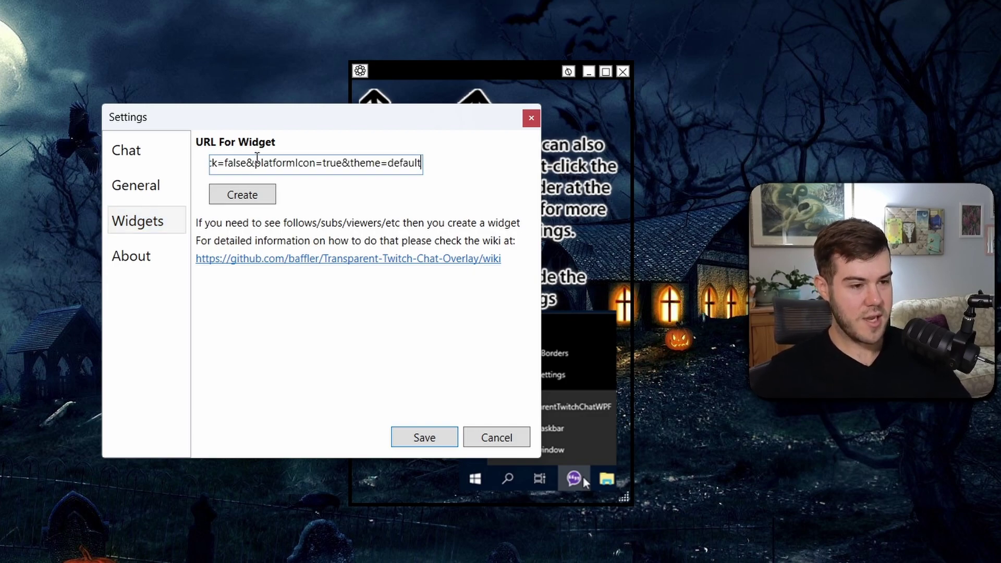
click(252, 205)
click(428, 441)
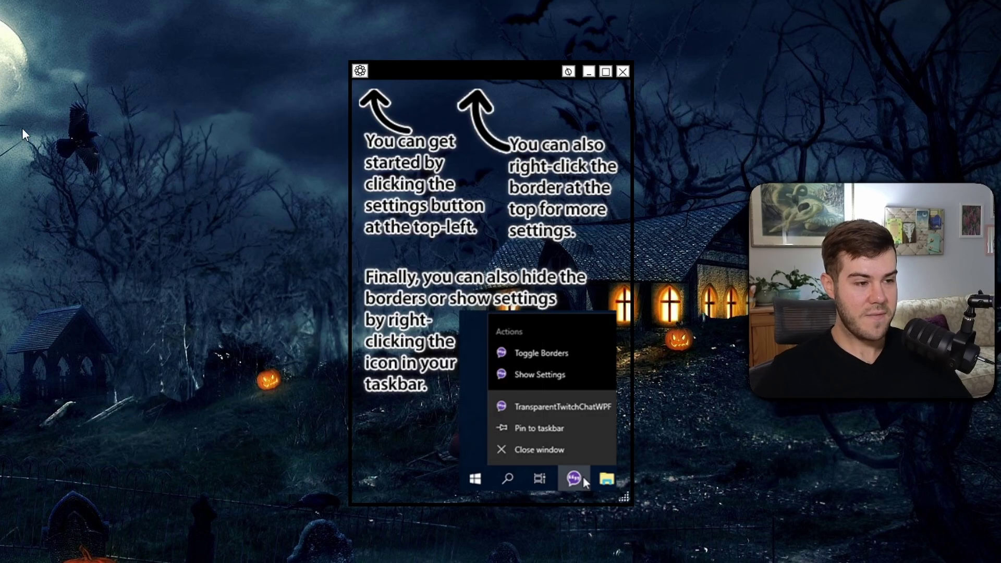
Drag the new chat widget window into position on screen.
drag(5, 36, 202, 89)
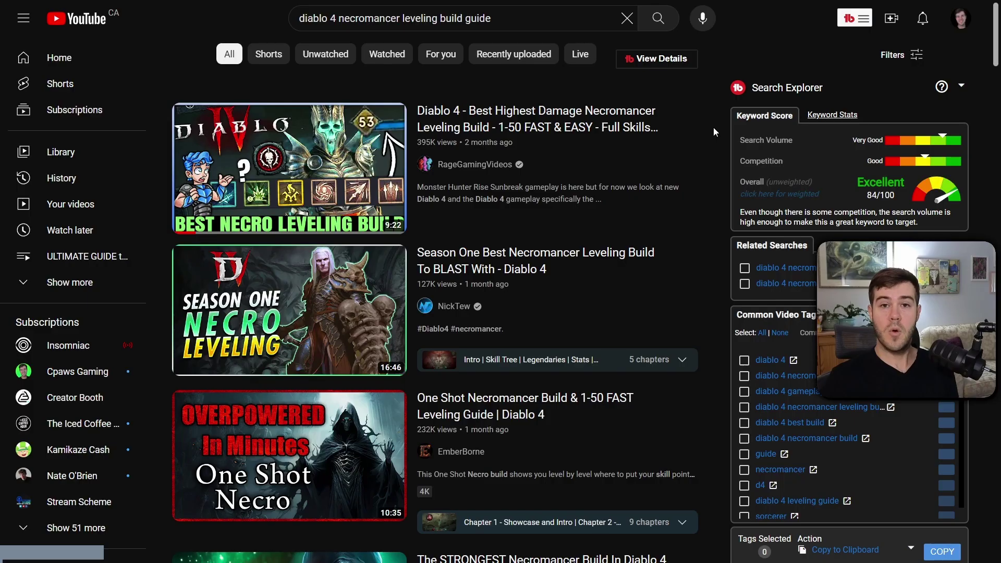
click(966, 25)
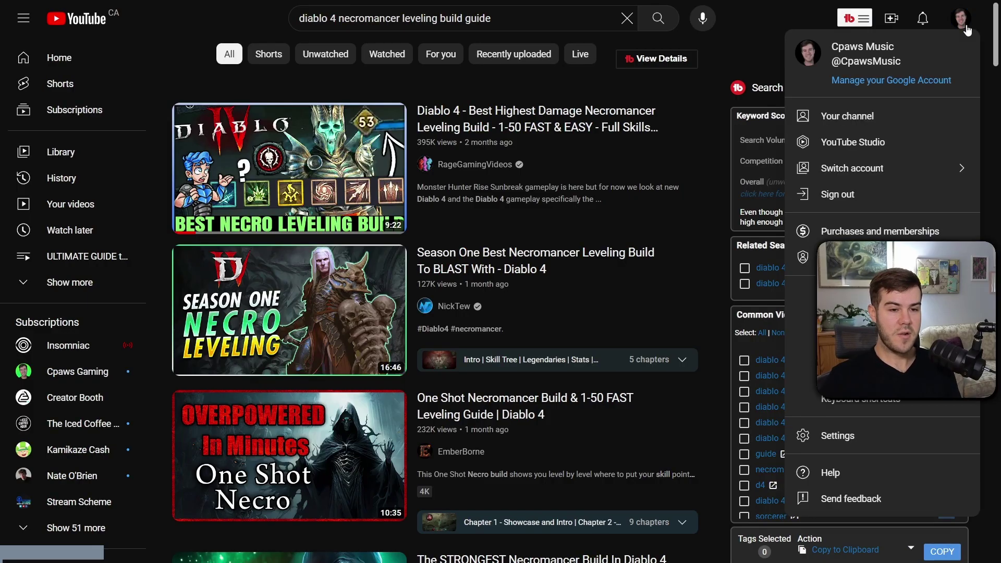
click(884, 150)
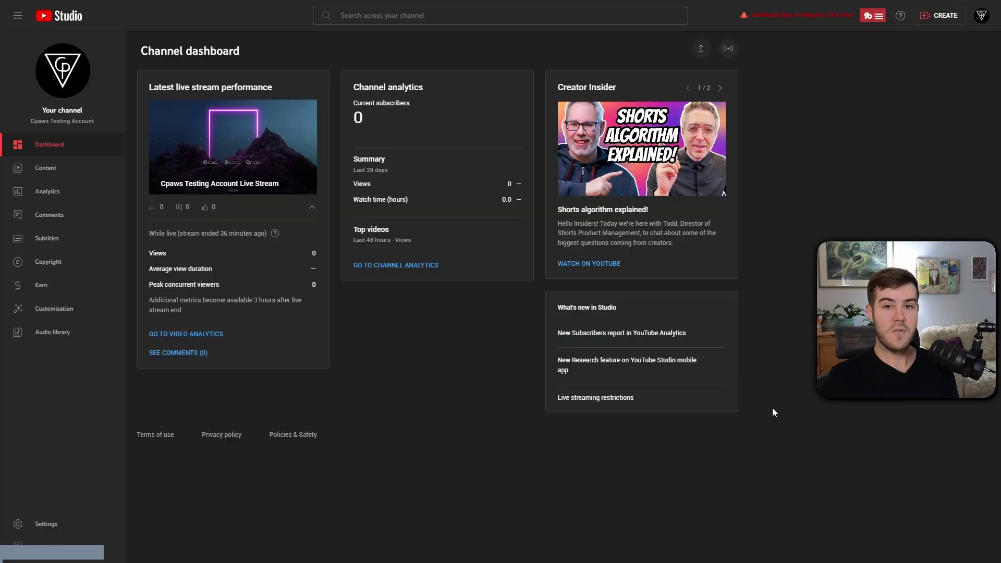
click(74, 525)
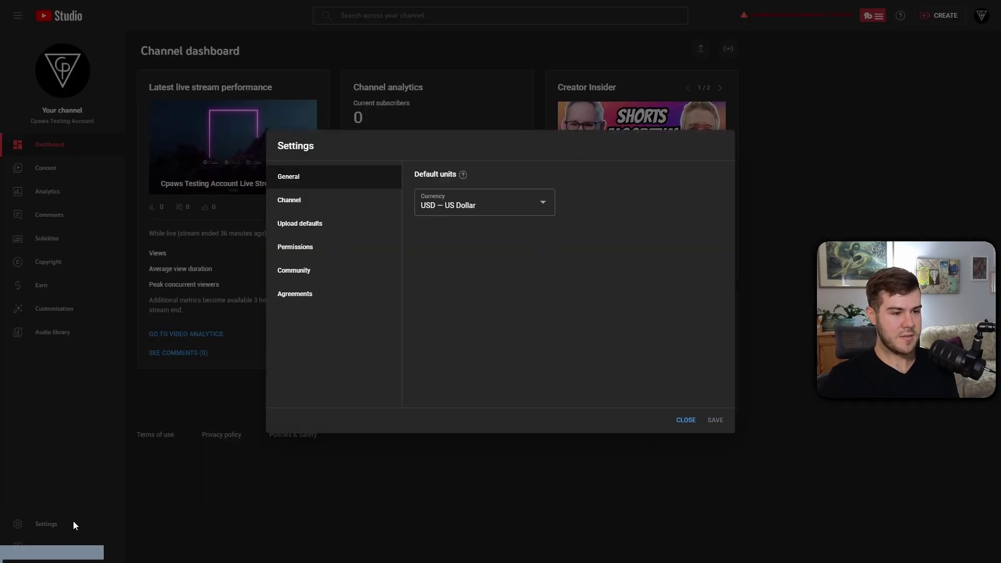
click(309, 280)
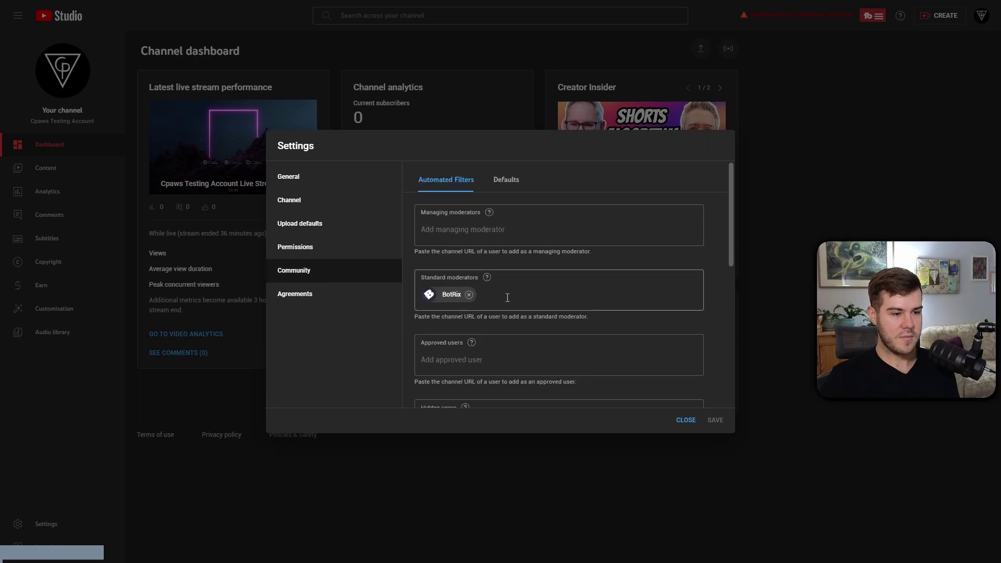
click(469, 295)
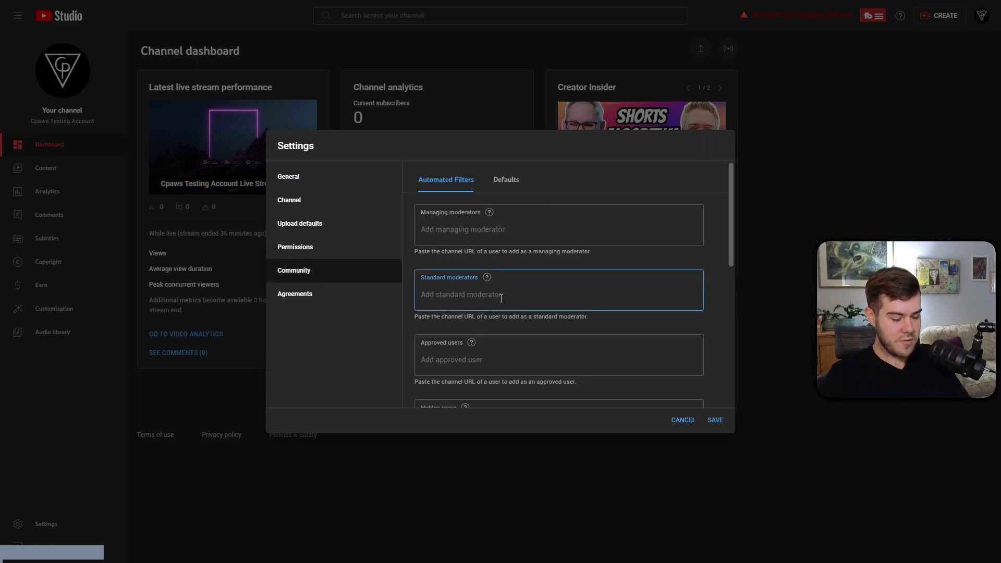
text(youtube.com)
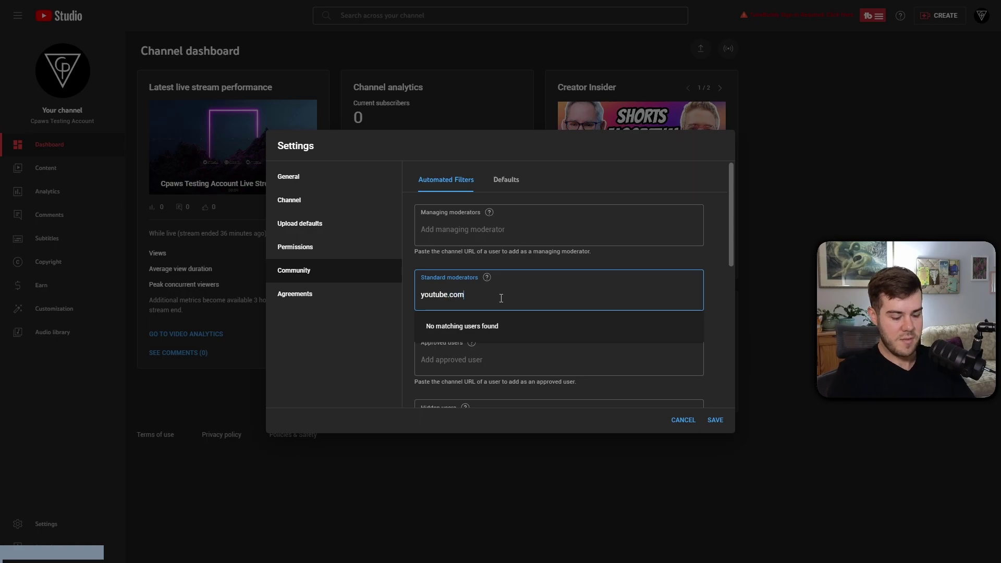
text(/@botrix)
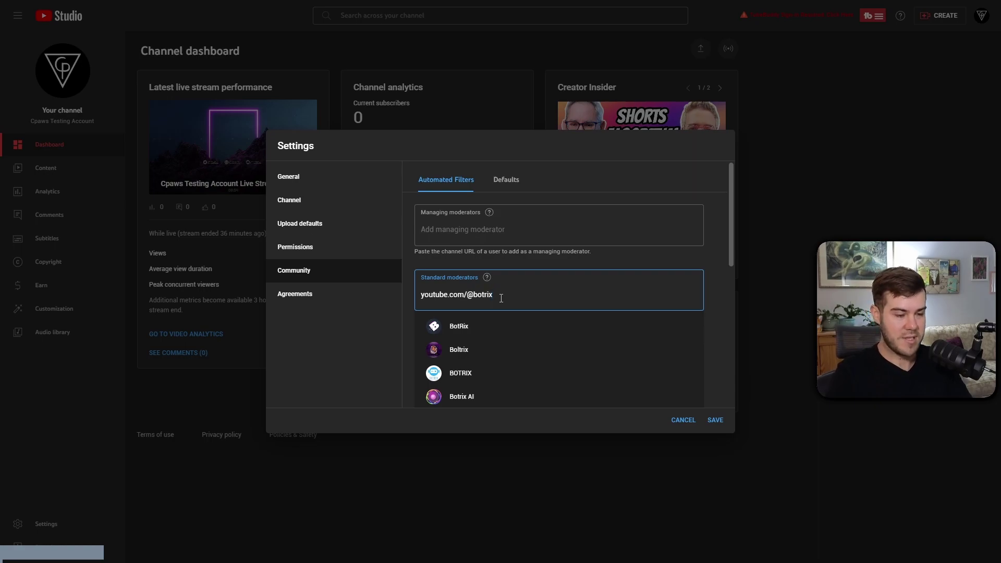
key(Return)
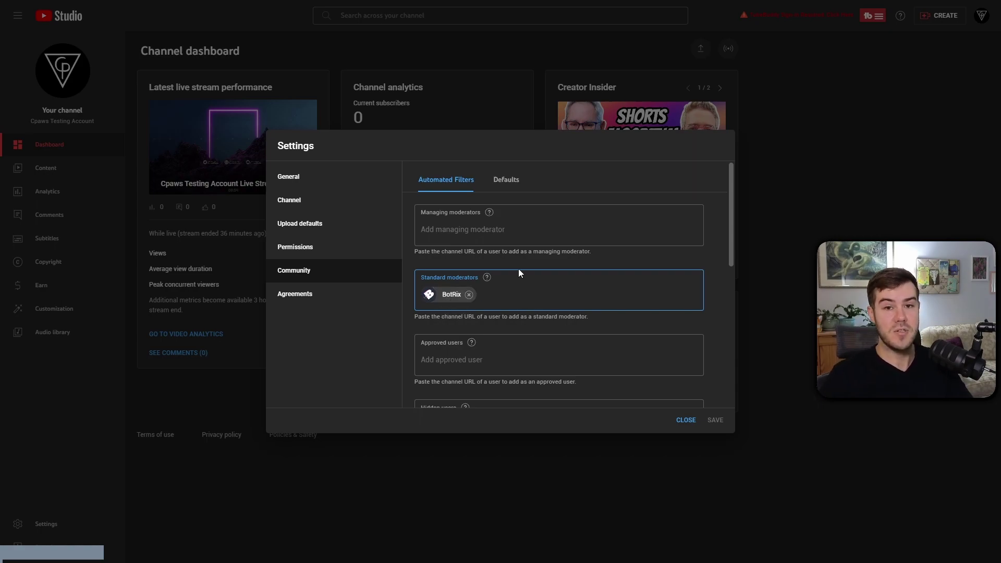
click(687, 423)
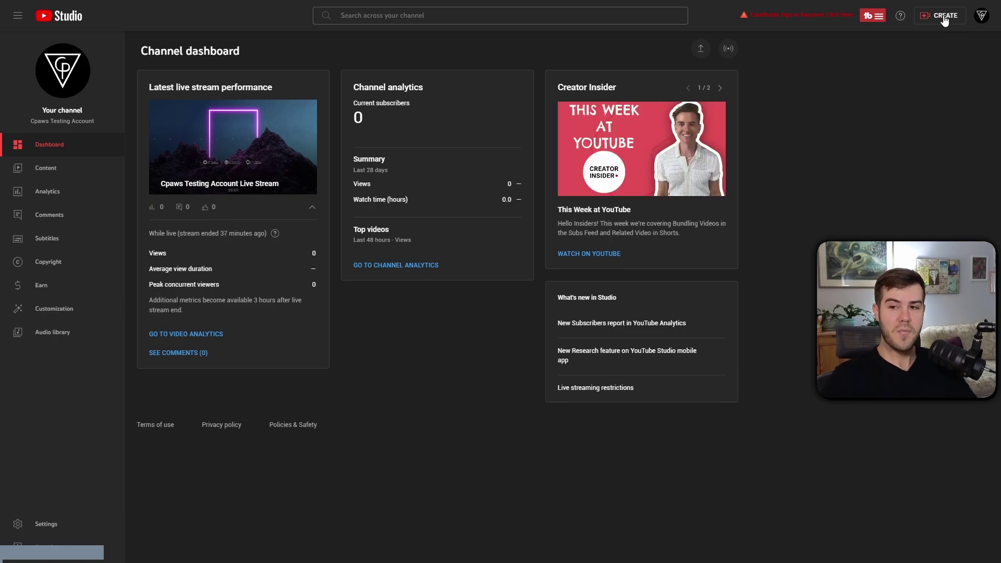
Start a live stream setup, cancel the edit settings unchanged, and copy the stream key.
click(944, 21)
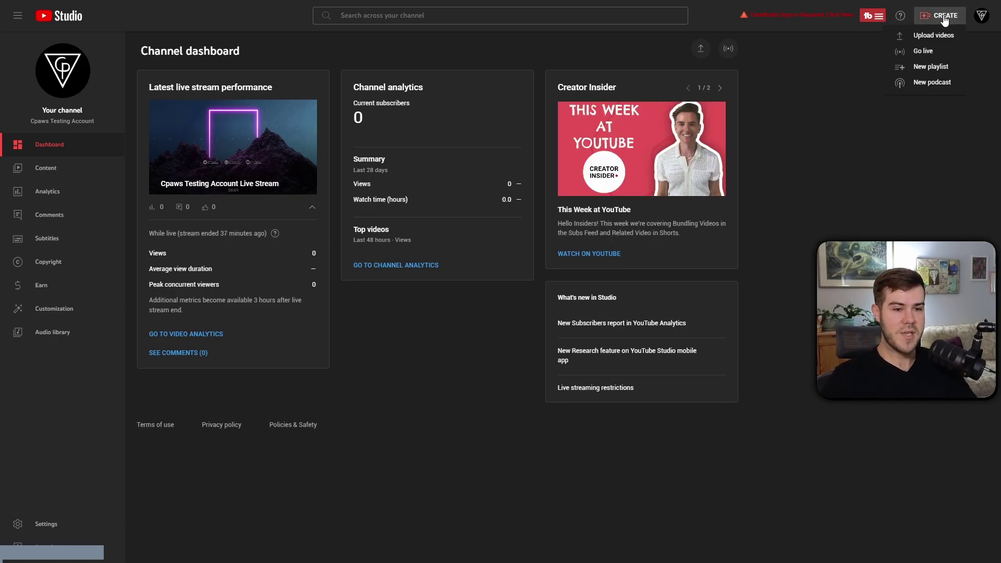
click(929, 53)
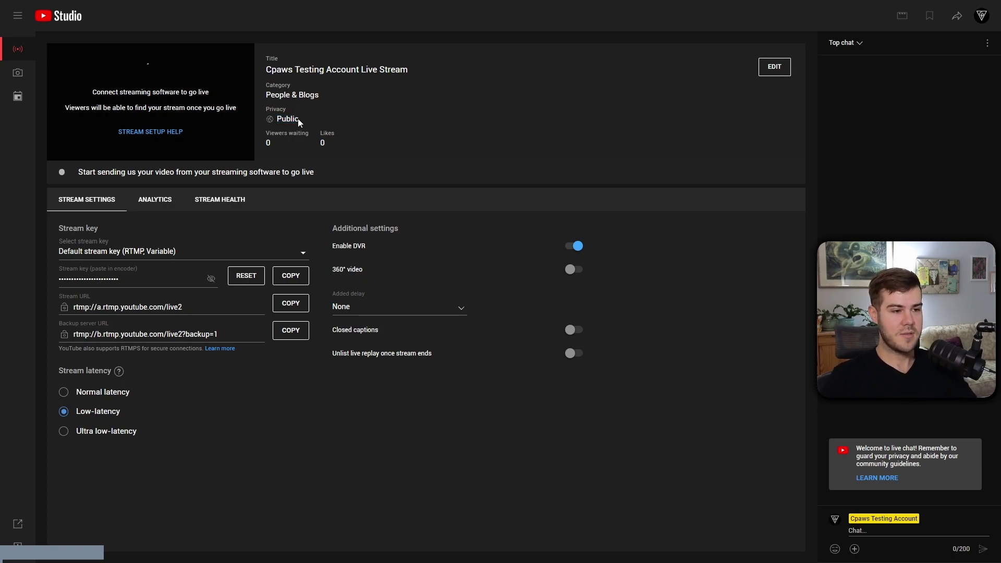
click(784, 68)
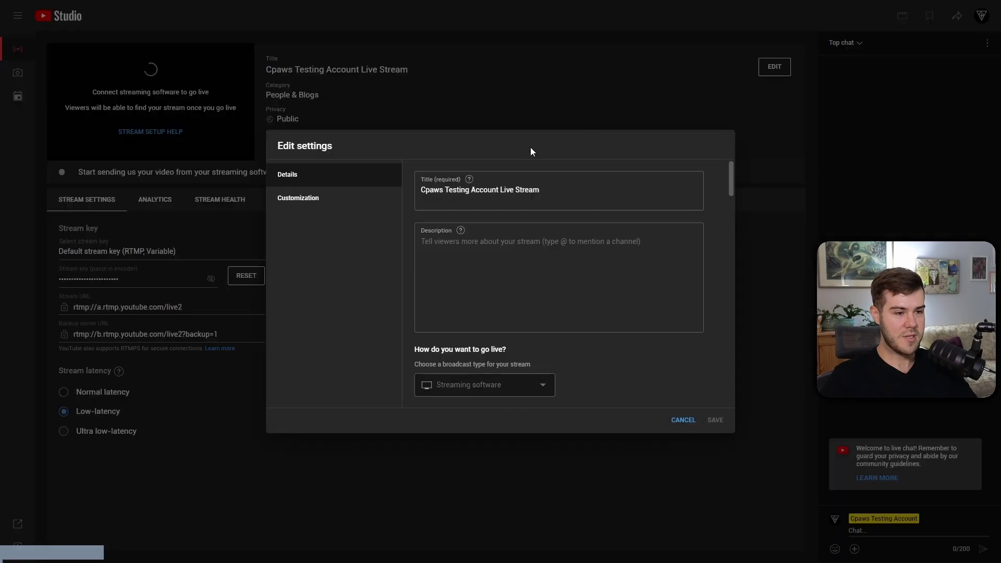
scroll(410, 212, down, 3)
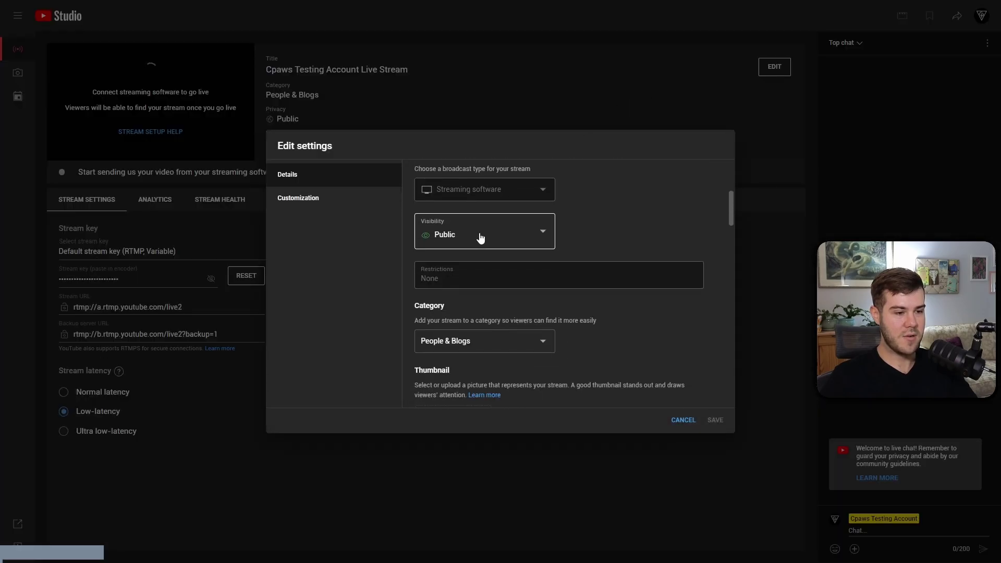
click(682, 424)
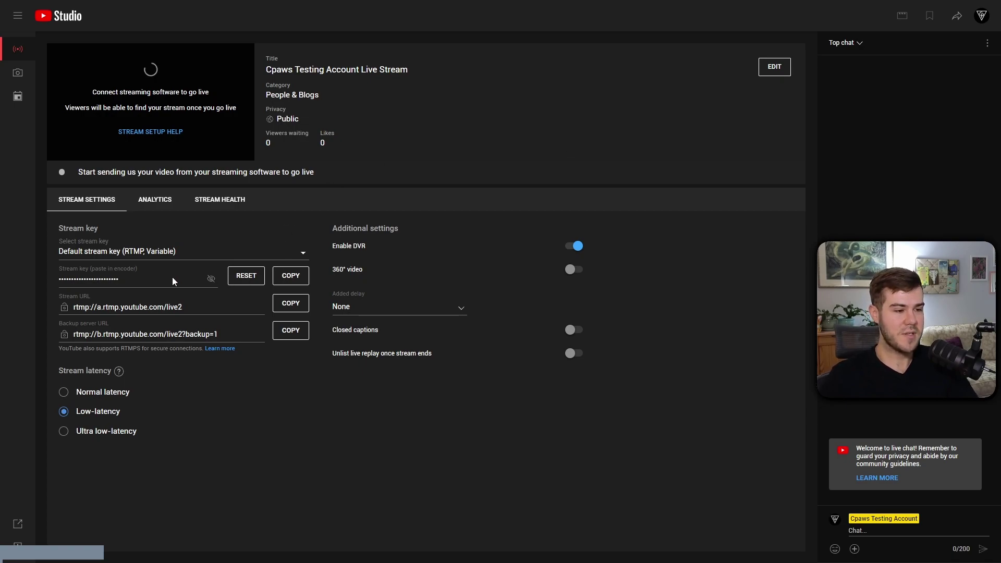
click(292, 282)
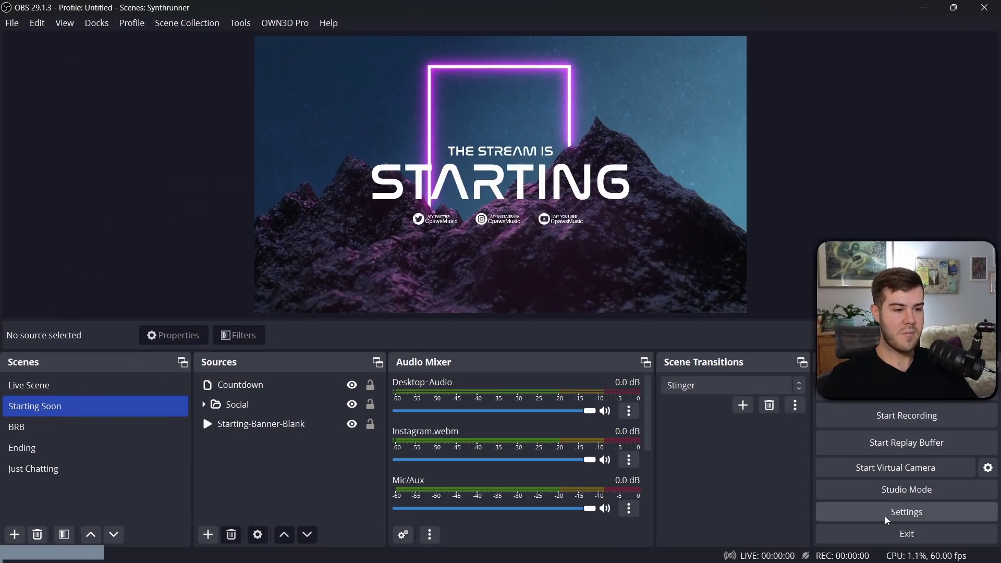
Keep YouTube - RTMPS in OBS Stream settings, paste the copied stream key, and apply.
click(899, 511)
click(237, 94)
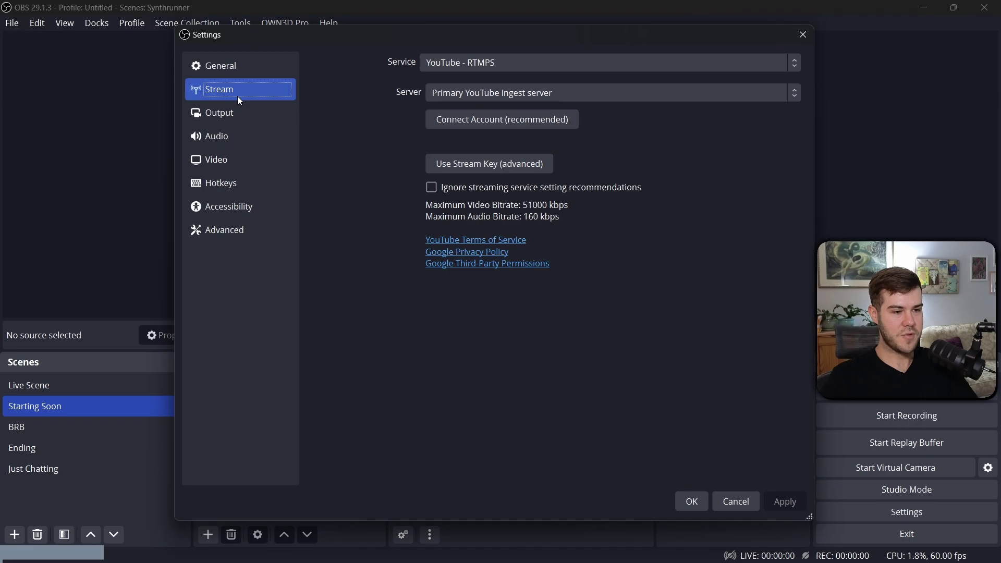
click(466, 63)
click(456, 106)
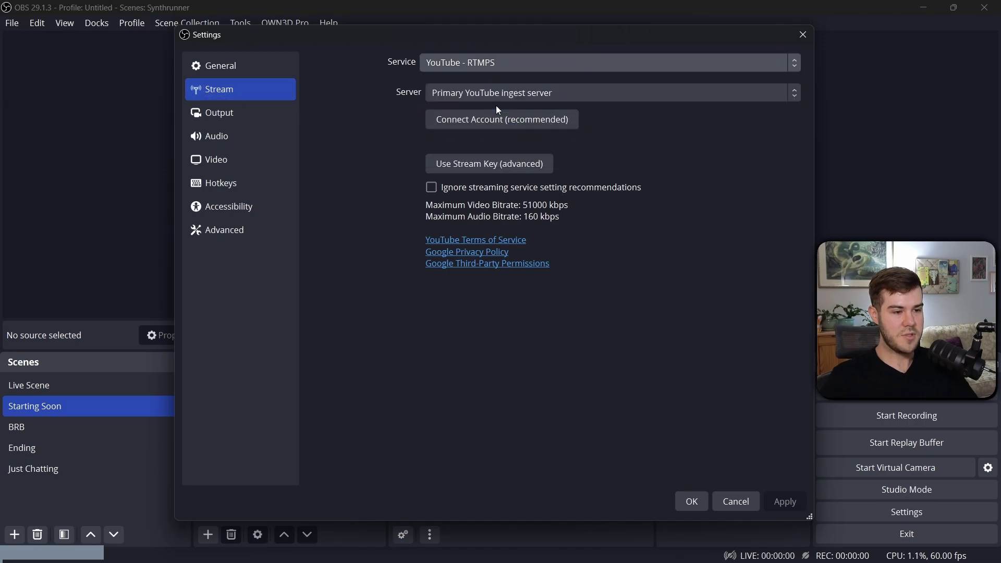
click(447, 167)
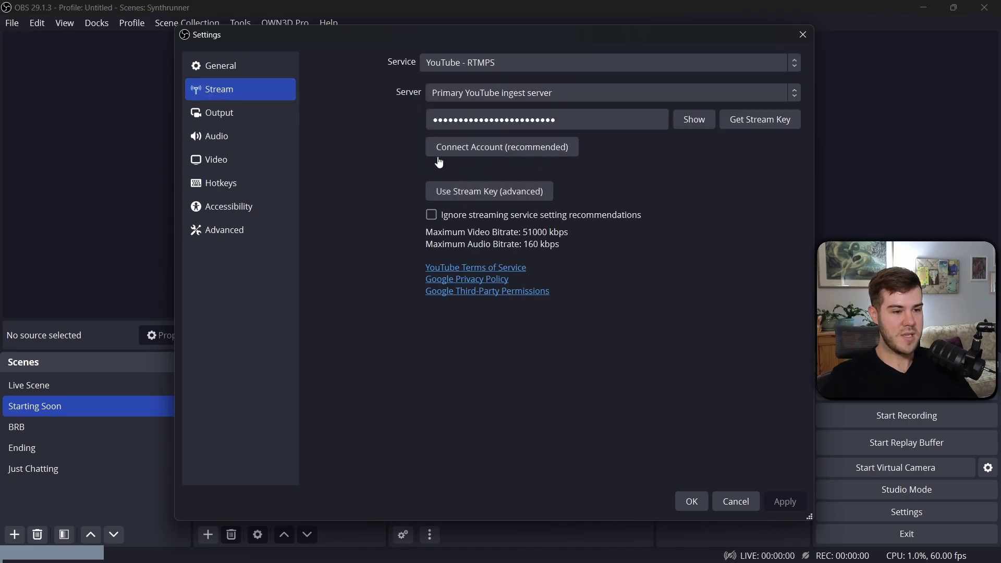
click(472, 121)
key(ctrl+a)
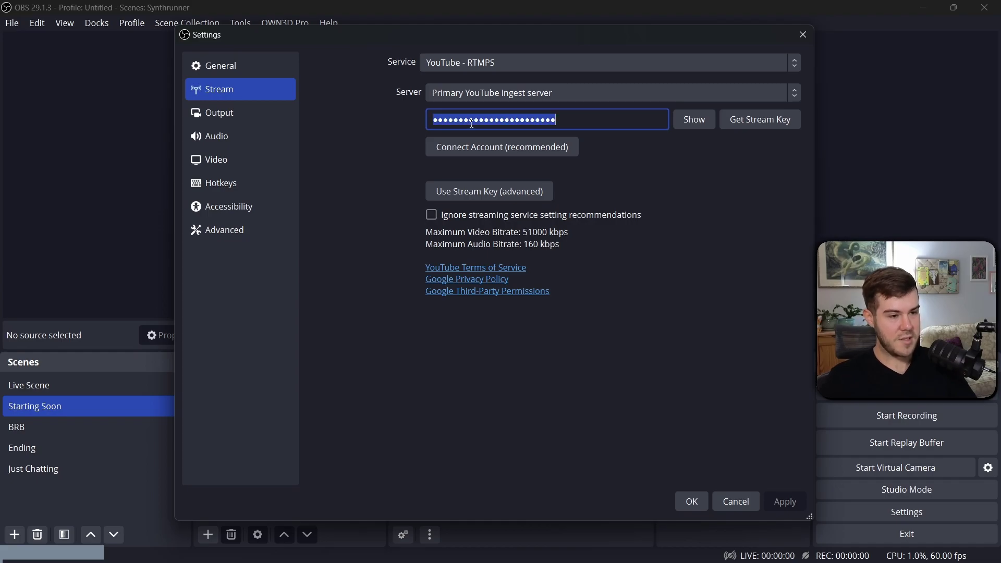
key(ctrl+v)
click(784, 501)
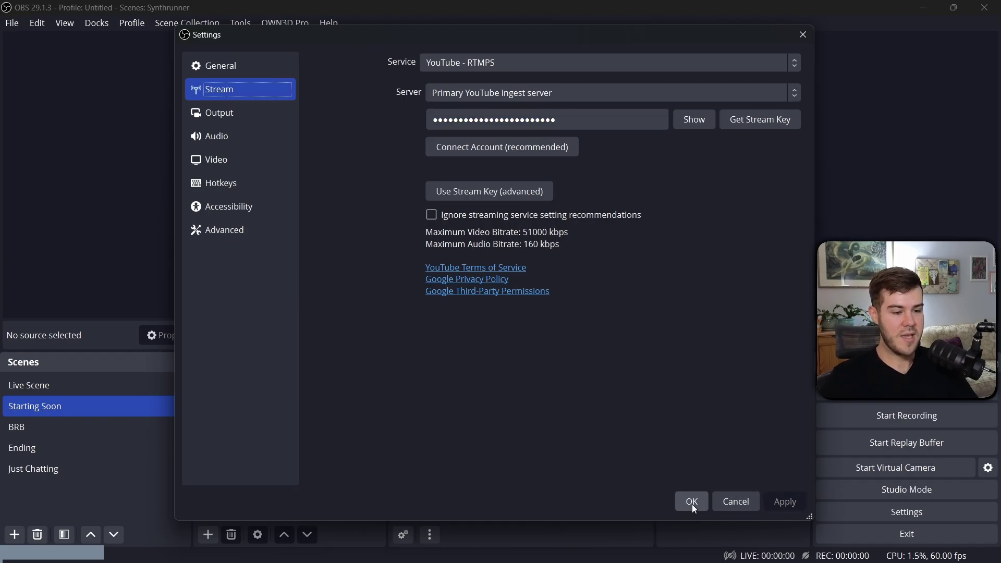
click(691, 501)
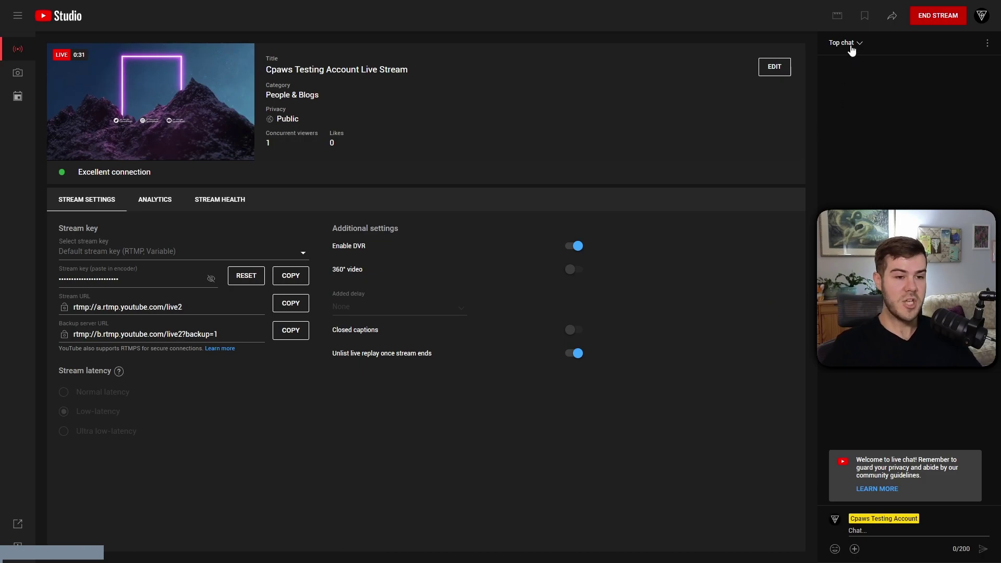
Switch the YouTube Studio chat view from Top chat to Live chat.
click(850, 47)
click(784, 95)
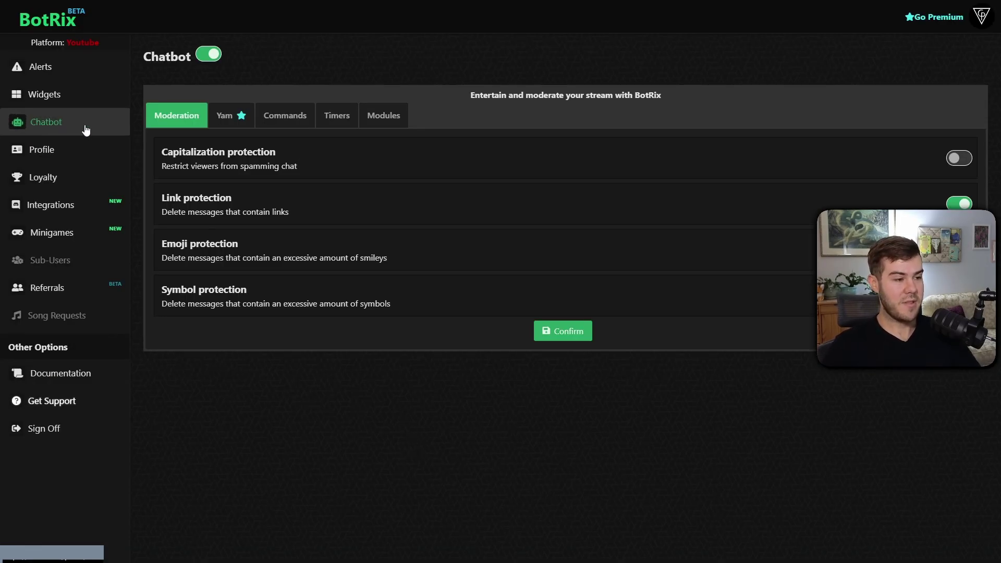
Toggle the BotRix Chatbot switch off and then back on.
click(209, 55)
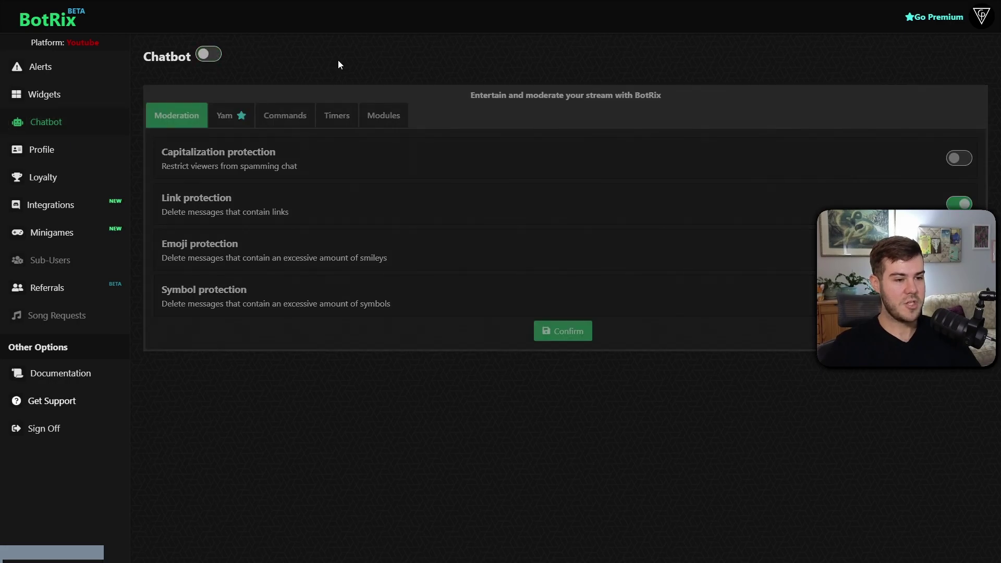
click(209, 54)
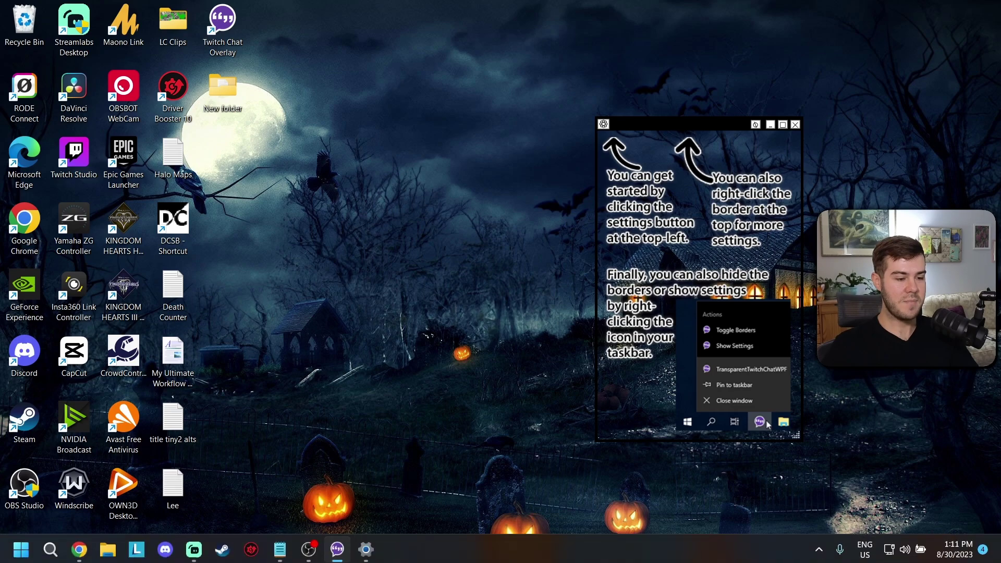
Reset the overlay via its tray icon's Reset Window, declining the folder prompt, and drag it to centre.
mouse_move(338, 551)
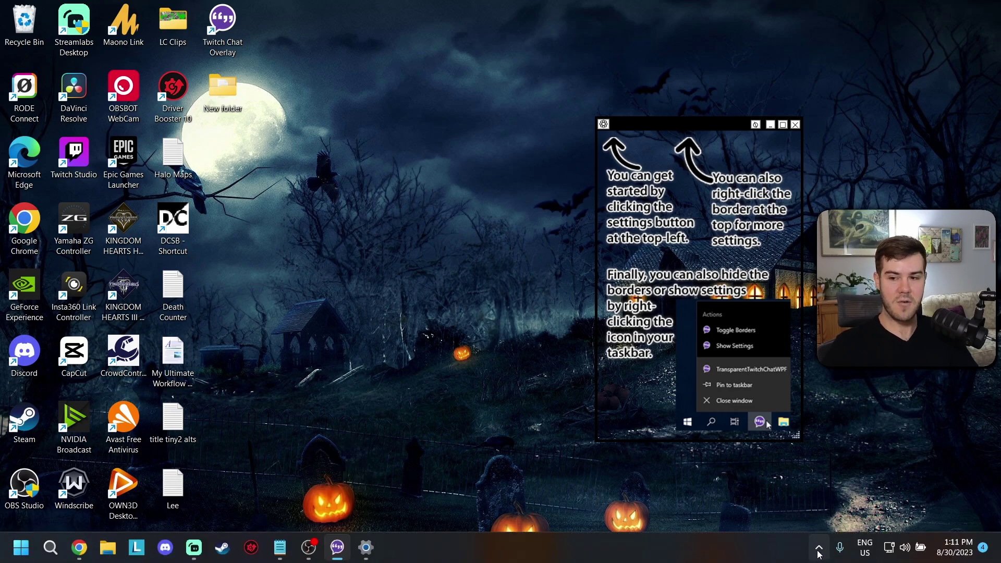
click(819, 551)
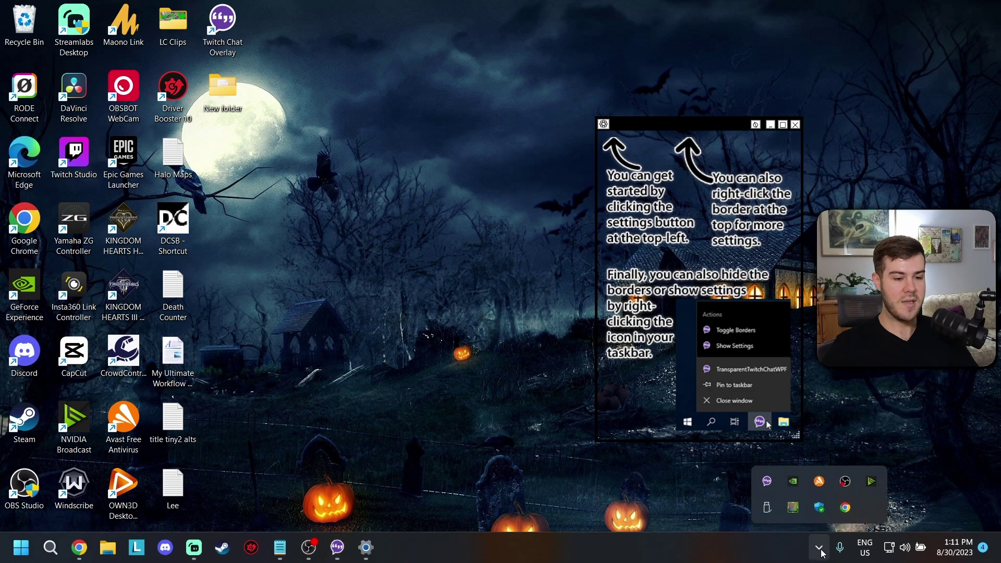
right_click(768, 482)
click(817, 435)
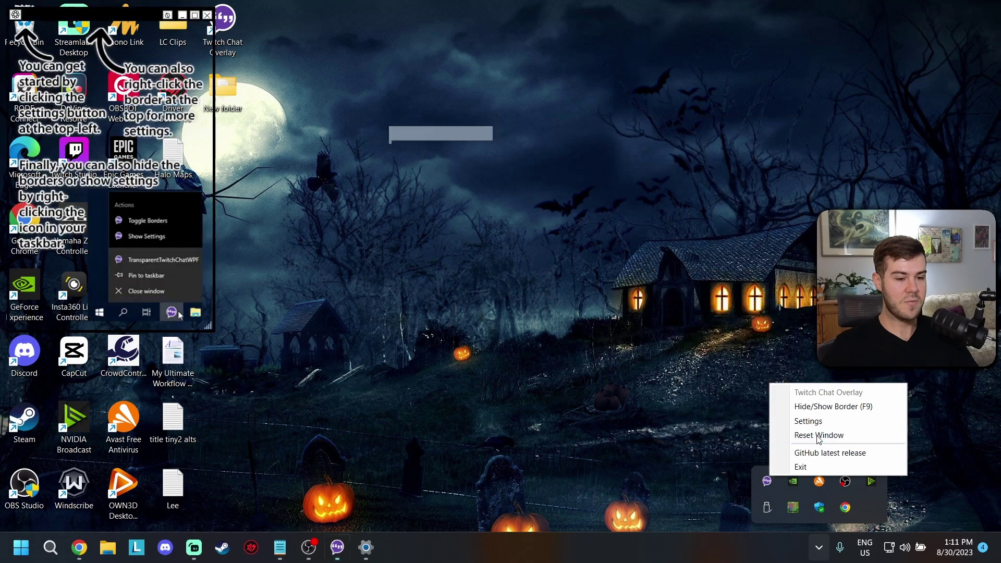
click(555, 339)
drag(107, 15, 450, 108)
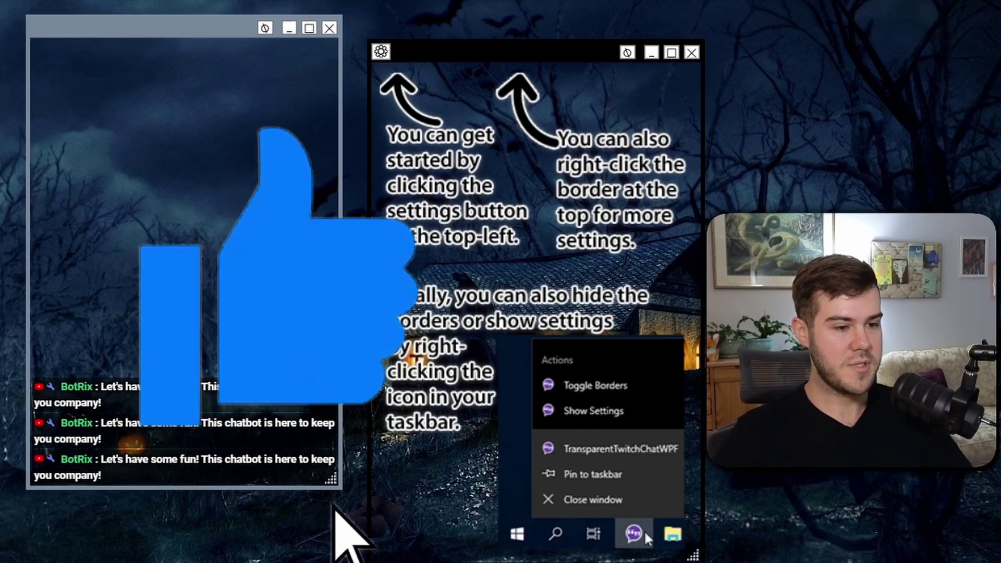
Send five test messages in the live chat, starting with 'Testing Testing 234'.
text(Testing )
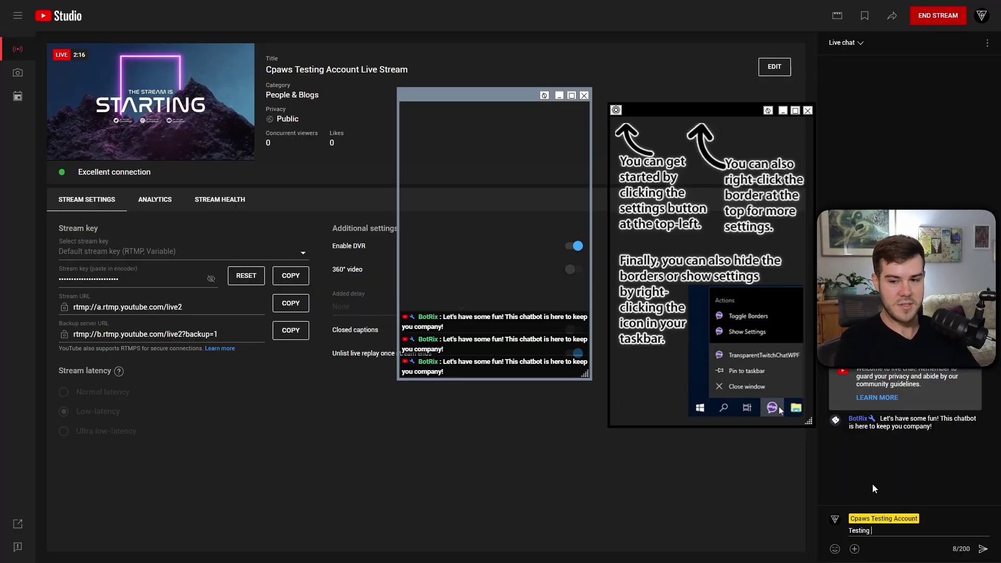
text(Testing 234)
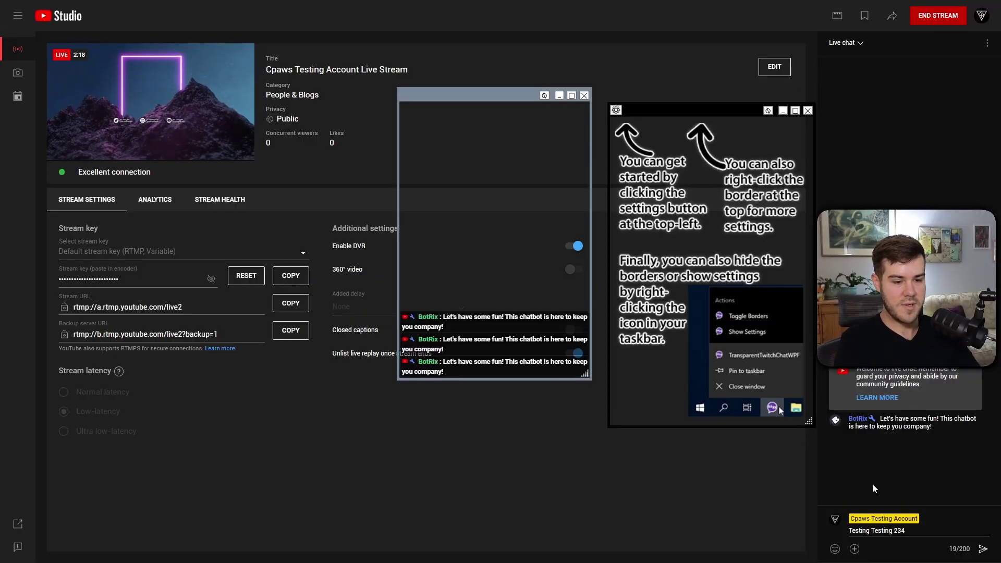
key(Return)
text(asdlkfjas;ldkfj)
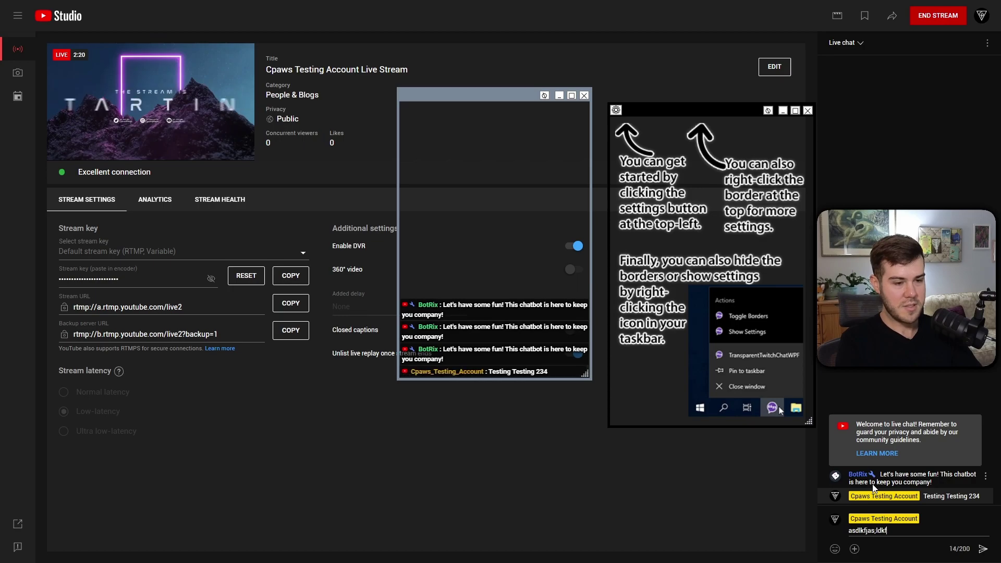
key(Return)
text(awe,mrna.s,mdf;ajksdfh)
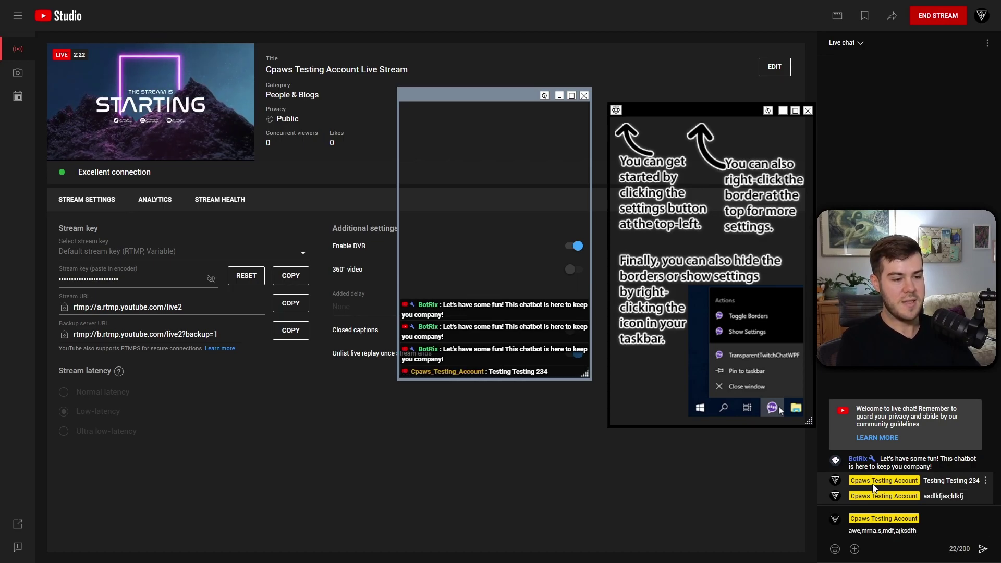
key(Return)
text(asdm,fnasdfjklh)
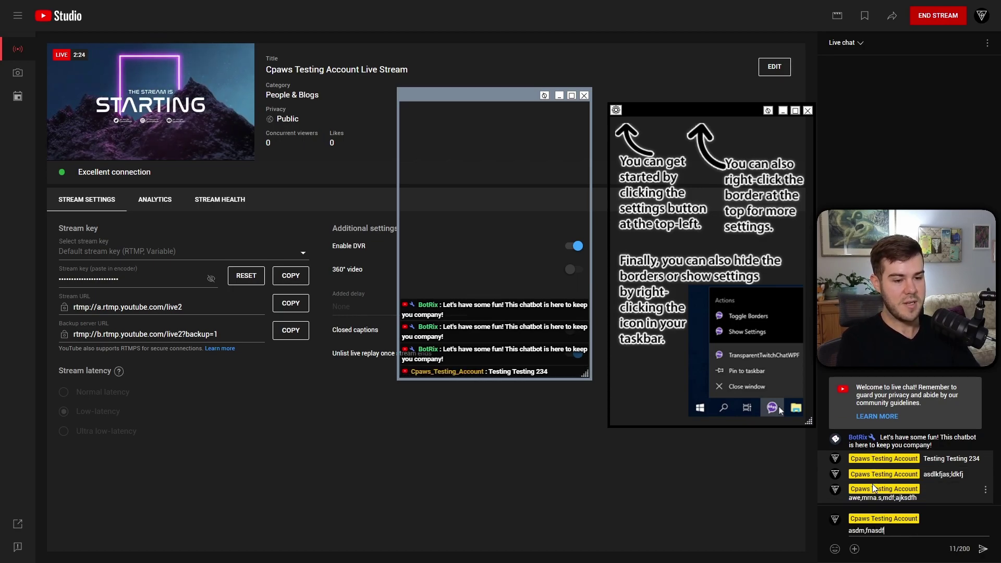
key(Return)
text(lkdsjjfklj)
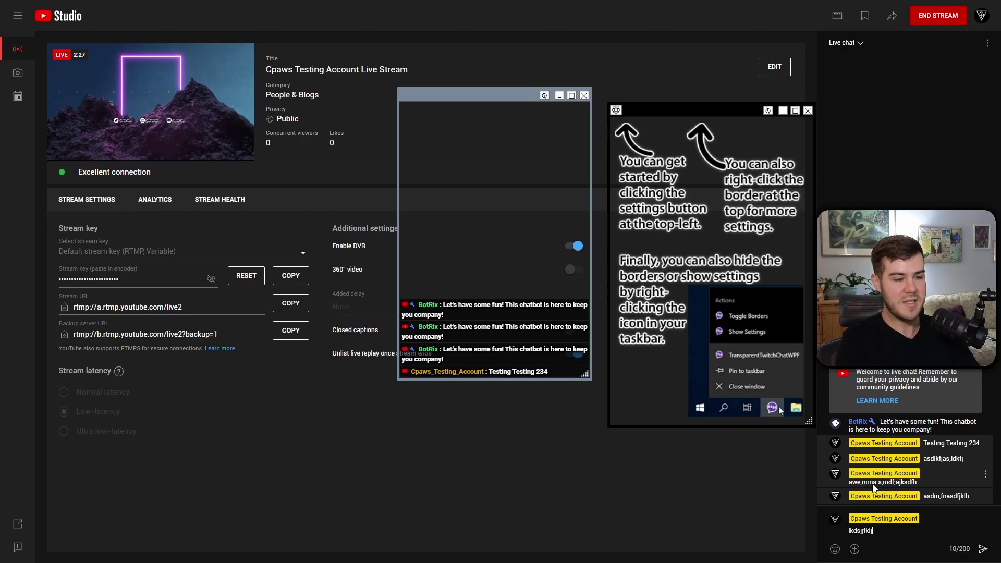
key(Return)
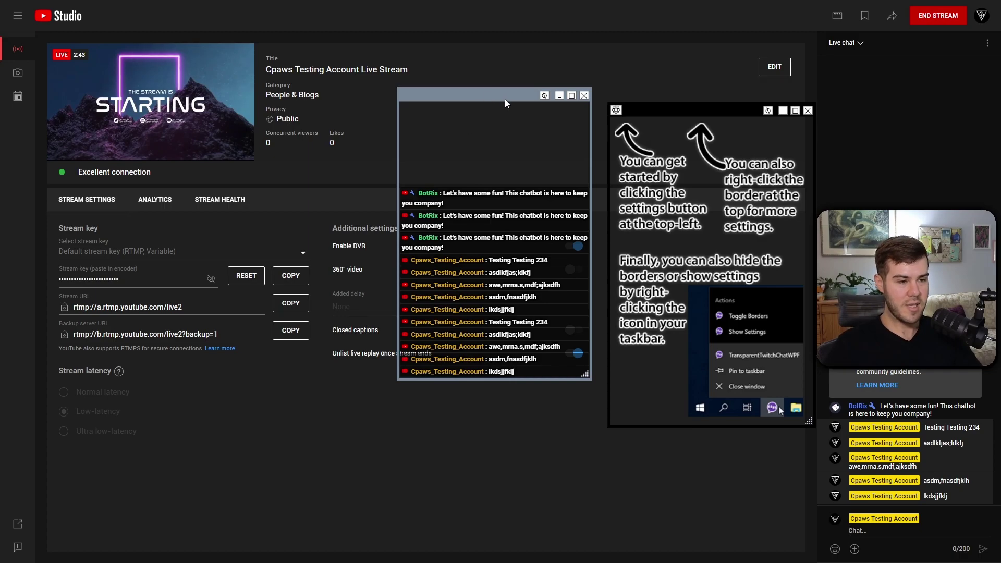
Drag the chat overlay to the left side of the screen and hide its borders.
drag(505, 99, 106, 192)
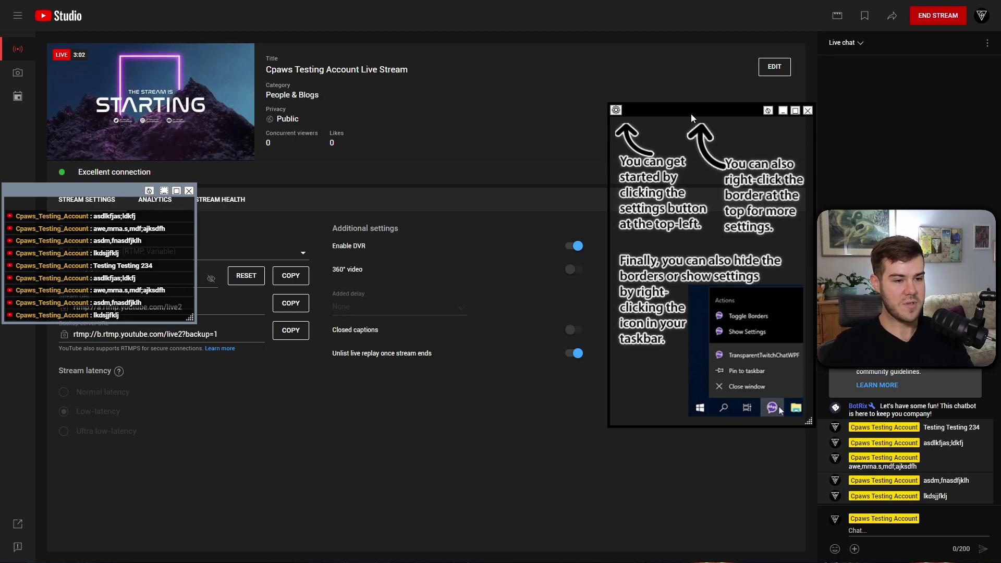
drag(691, 115, 683, 123)
drag(678, 119, 676, 130)
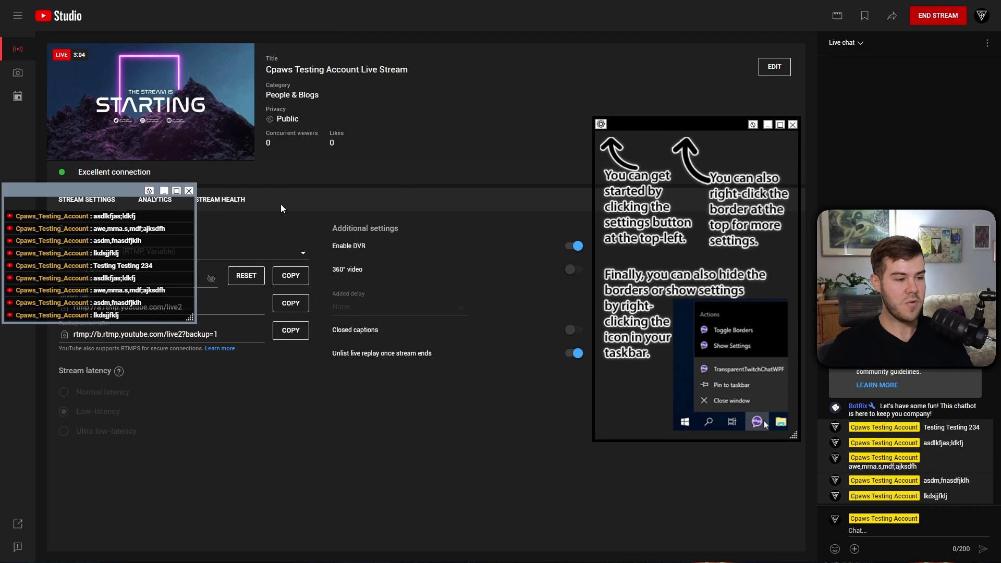
click(149, 191)
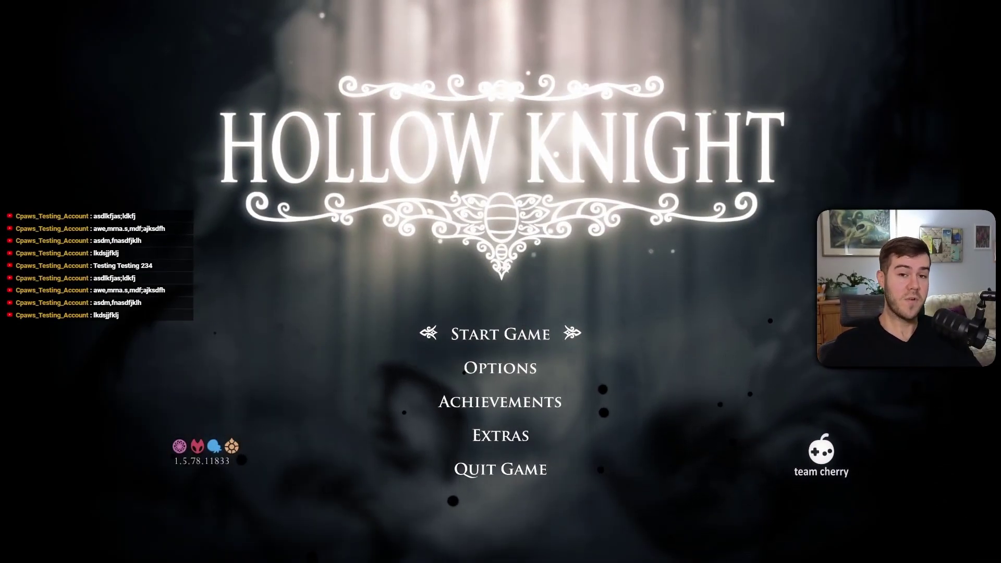
Open Hollow Knight's video options and cycle Full Screen through windowed, On and Borderless.
click(494, 374)
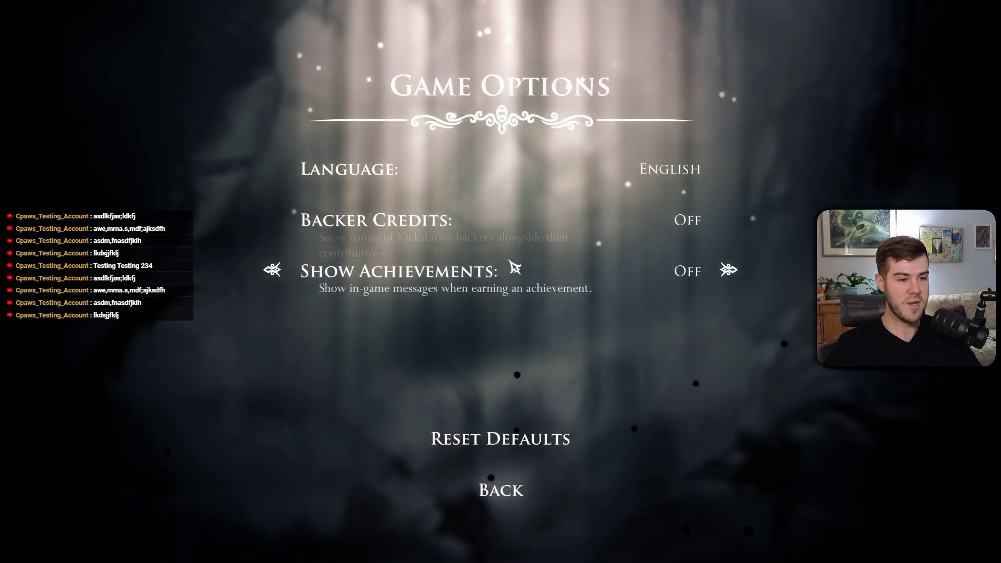
click(489, 489)
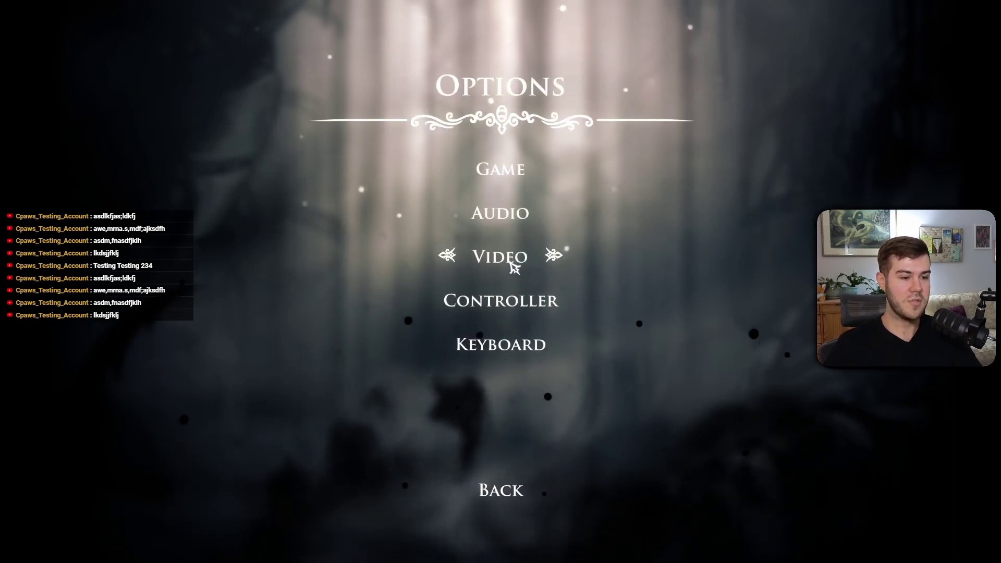
click(518, 265)
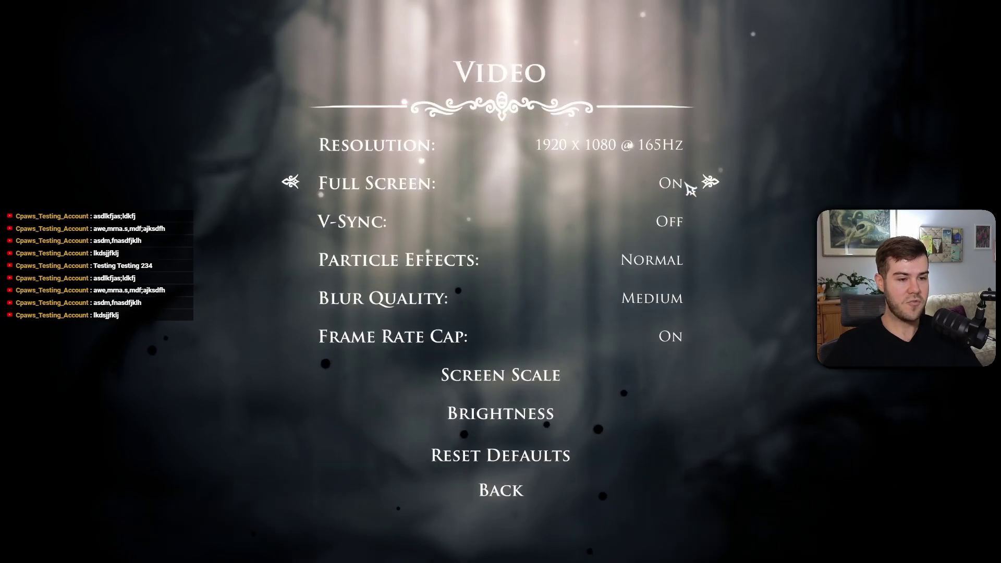
click(720, 189)
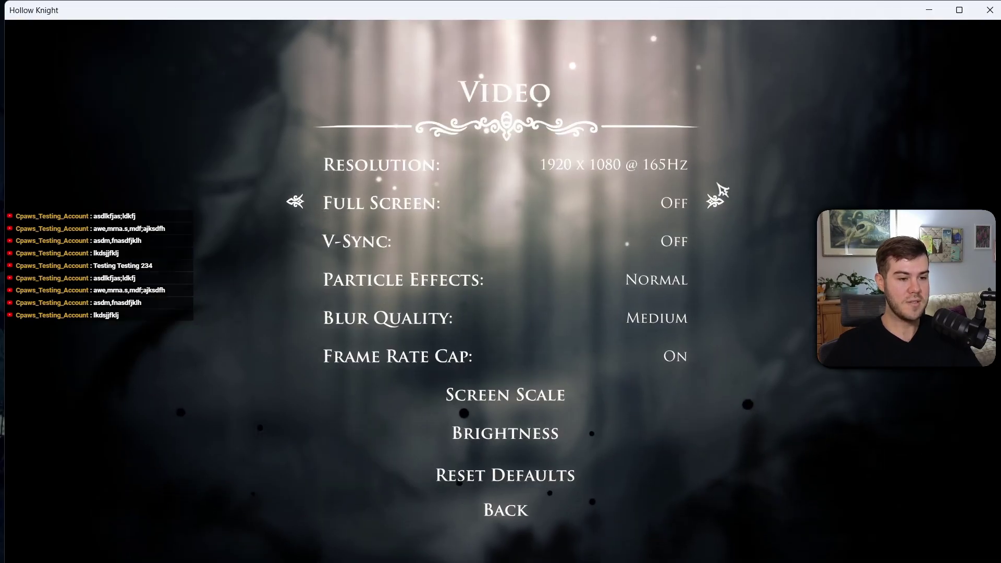
click(715, 205)
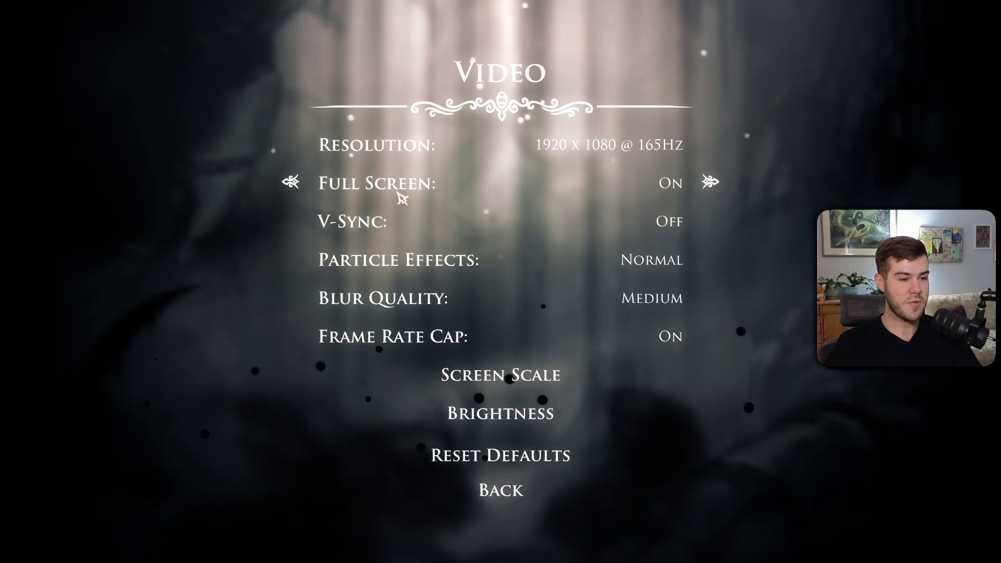
click(715, 191)
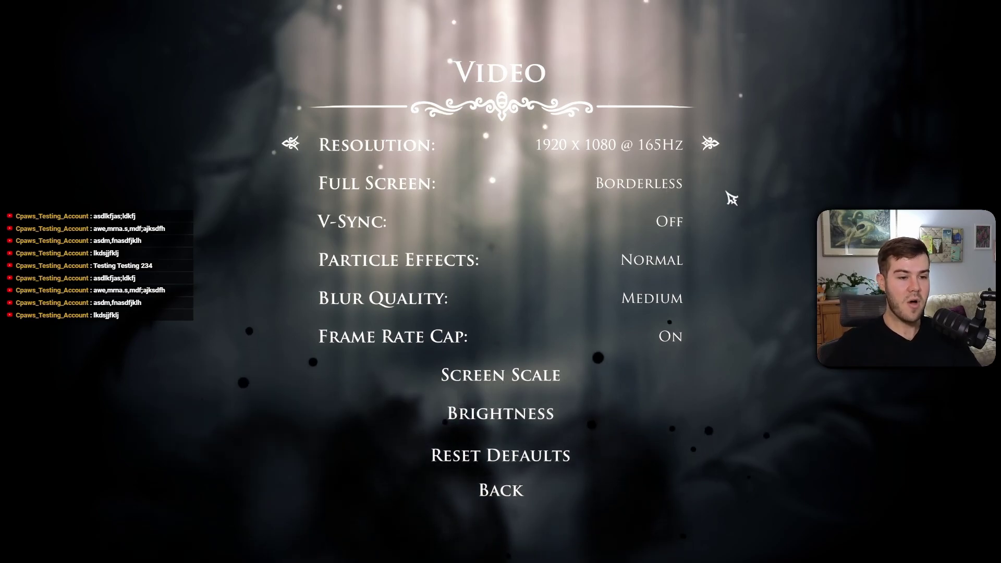
Settle Full Screen on Borderless and back out to the main menu.
click(713, 189)
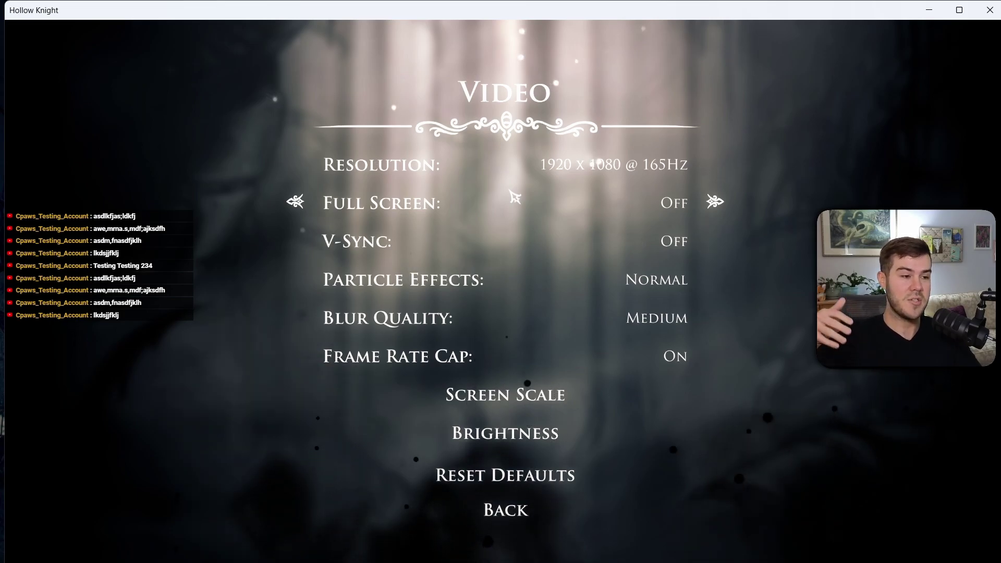
click(514, 196)
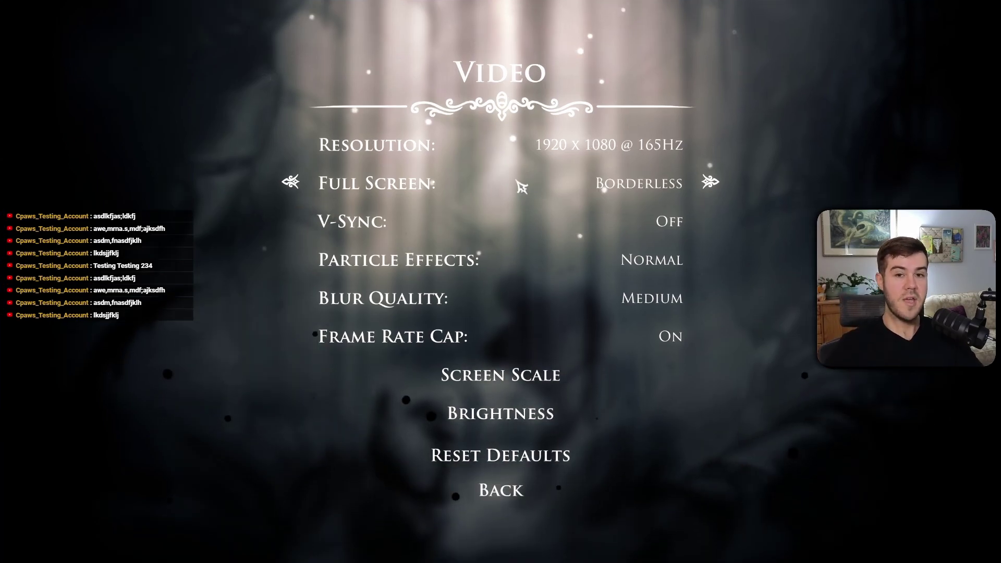
click(499, 490)
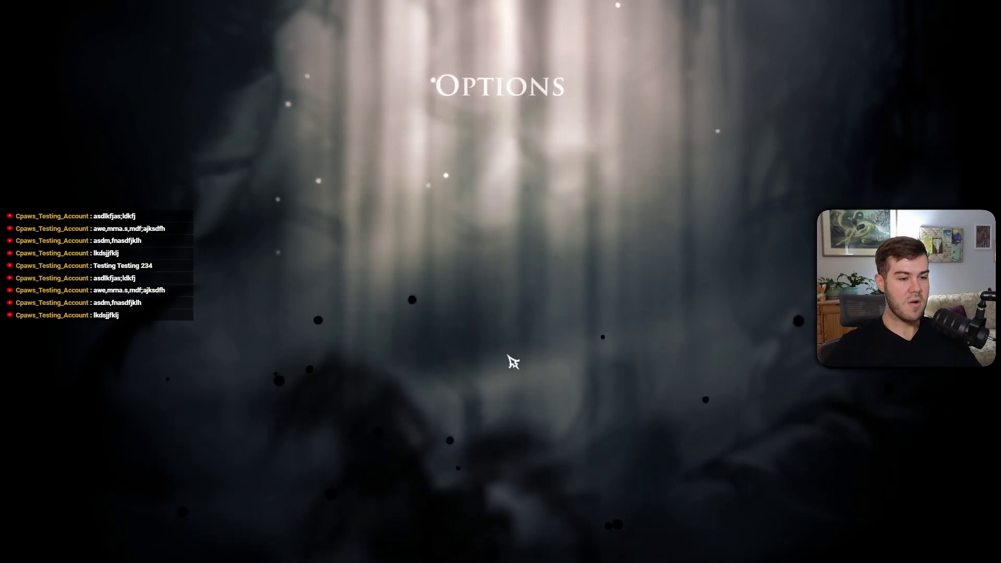
click(500, 488)
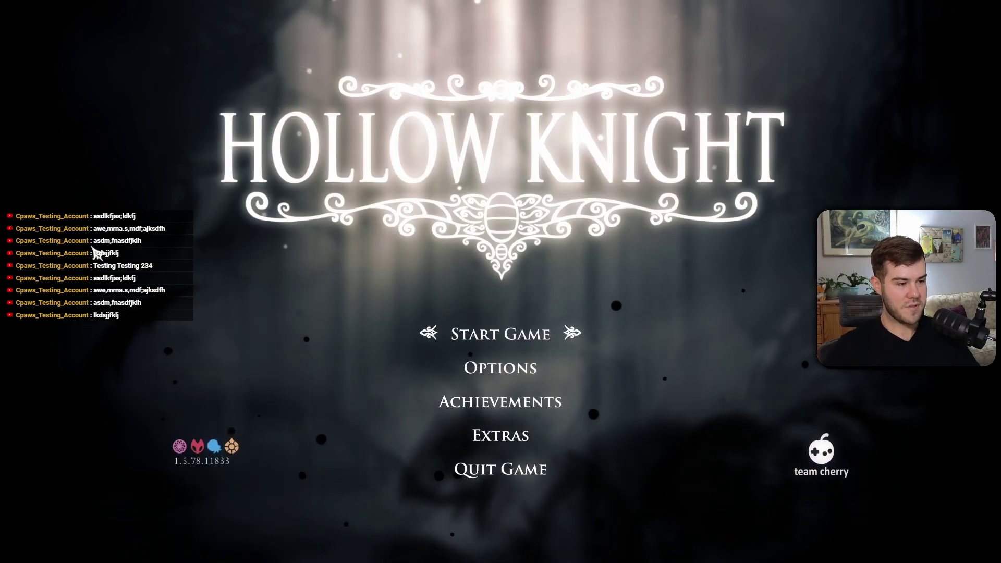
Bring the overlay's help window forward and move it slightly up and left.
key(alt+Tab)
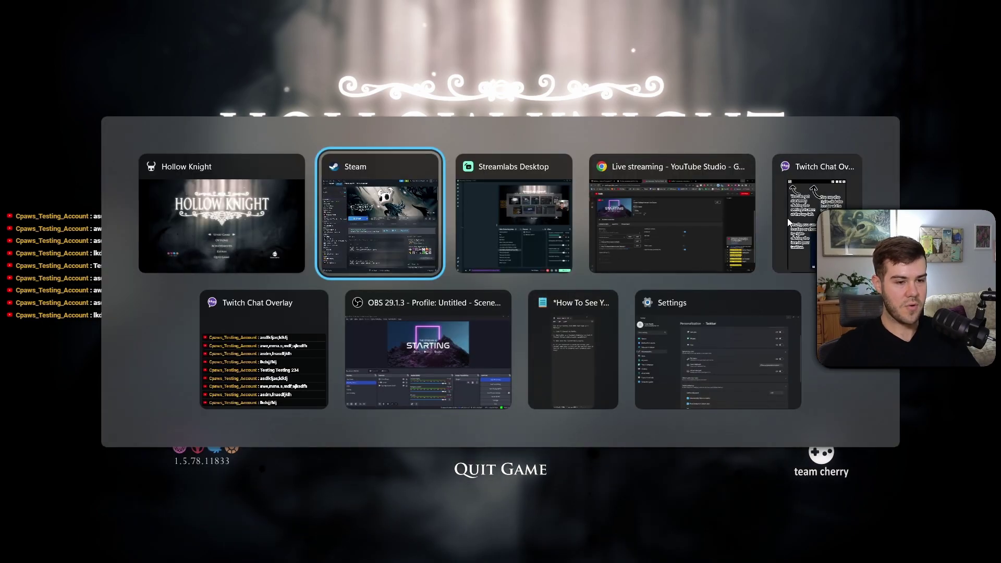
click(788, 219)
drag(675, 142, 649, 132)
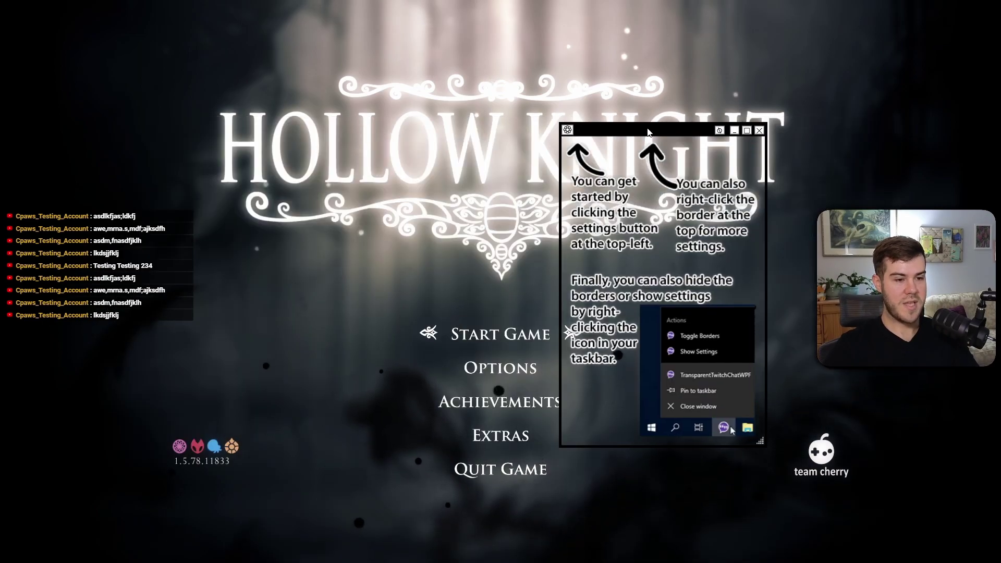
key(alt+Tab)
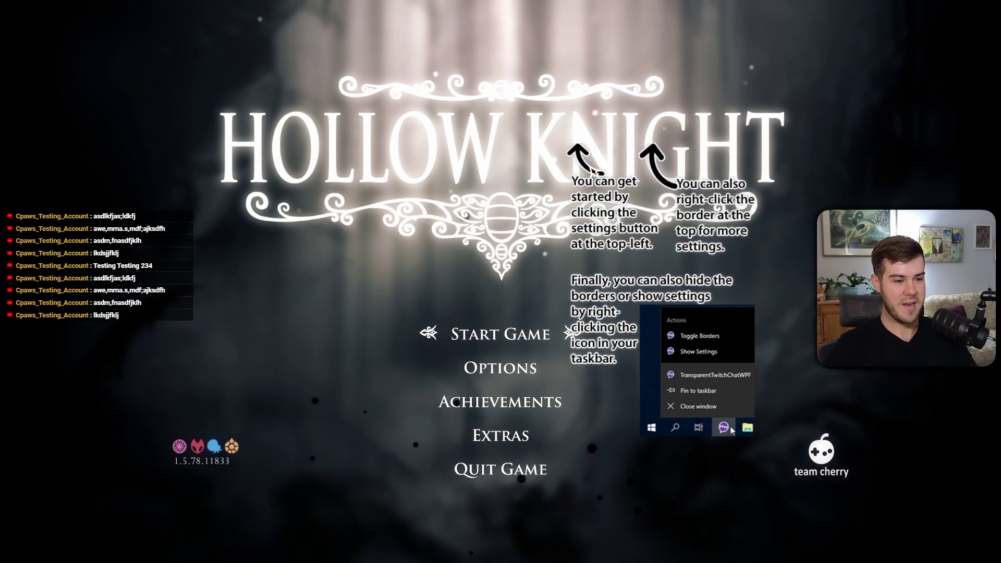
Move the chat overlay to the centre-left and zoom in its chat text via Zoom Level.
key(alt+Tab)
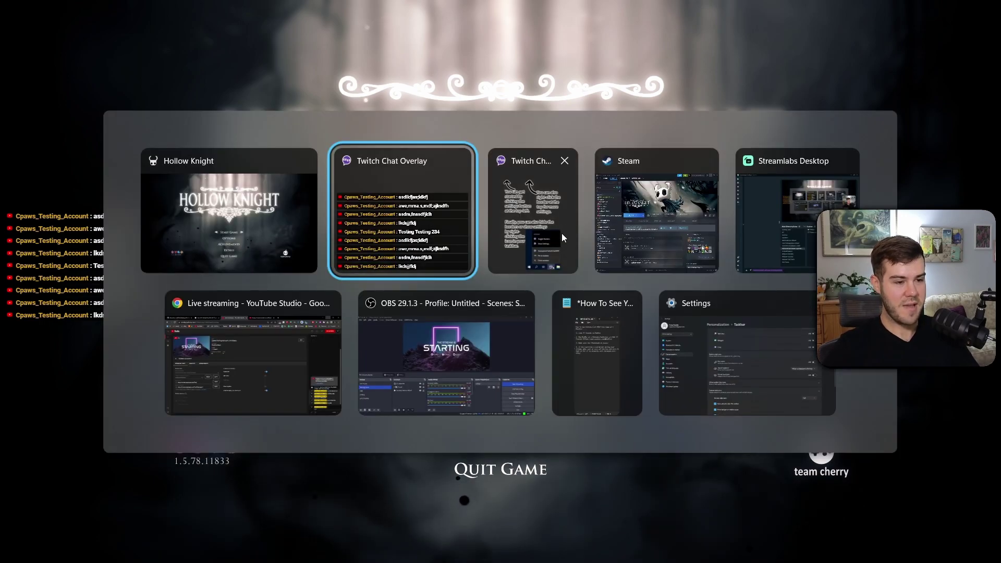
click(561, 233)
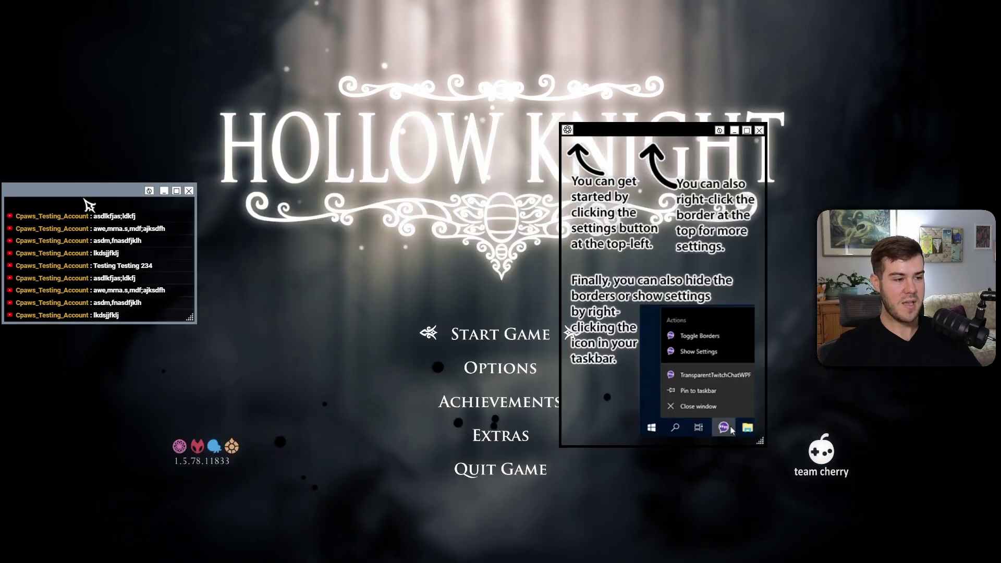
drag(86, 199, 120, 217)
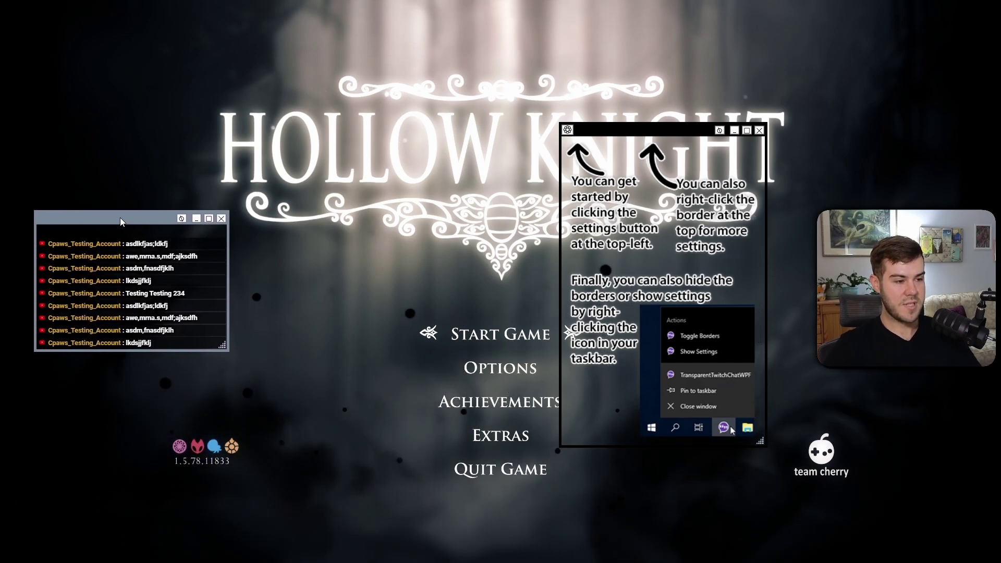
right_click(120, 218)
mouse_move(184, 246)
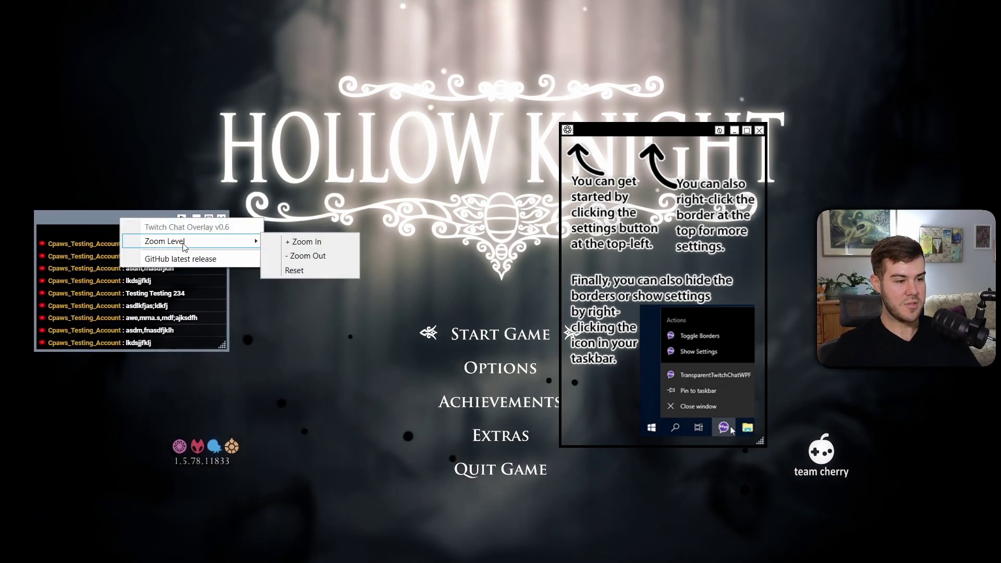
click(292, 244)
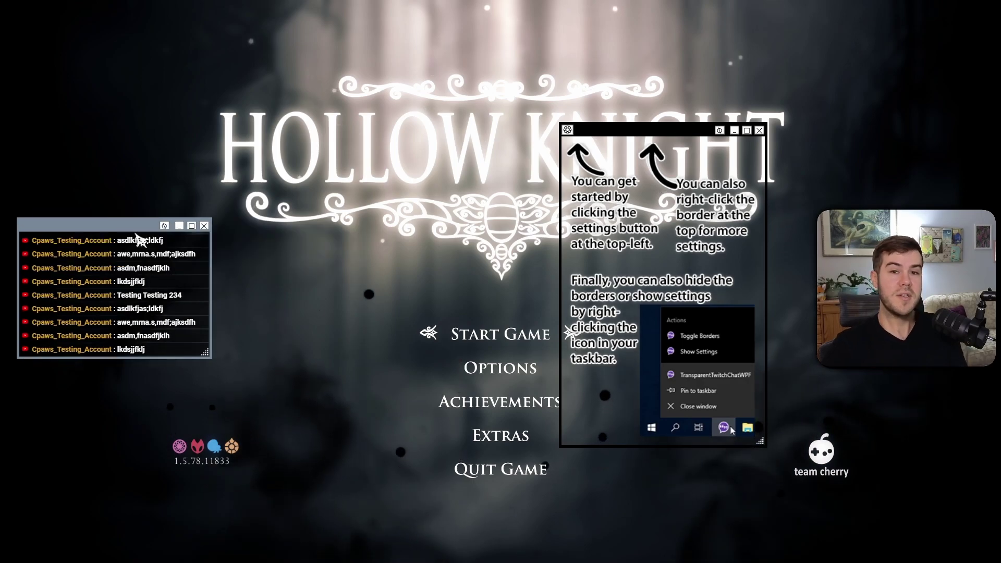
Fine-tune the chat overlay's position, ending slightly up and left.
drag(138, 223, 136, 210)
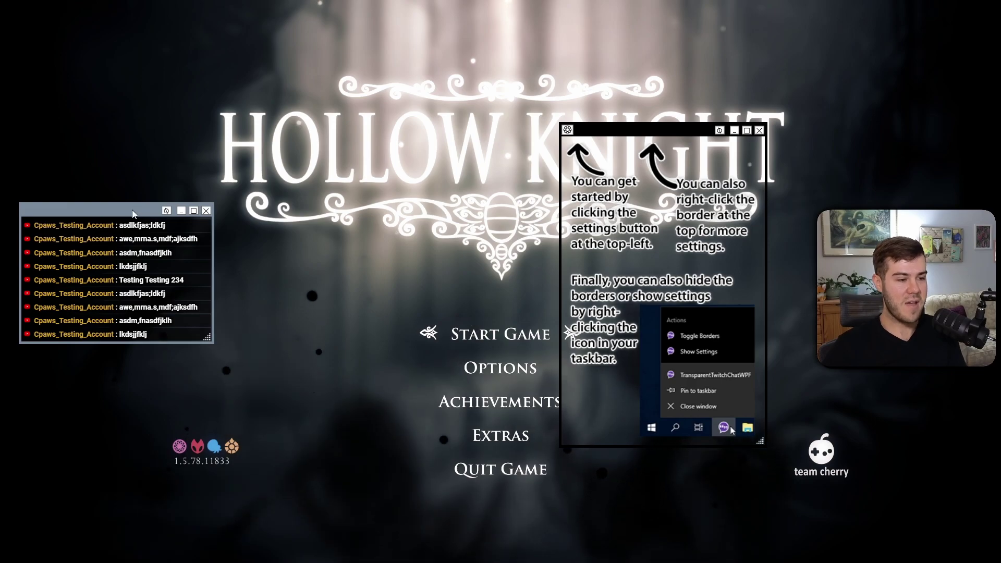
drag(133, 210, 133, 230)
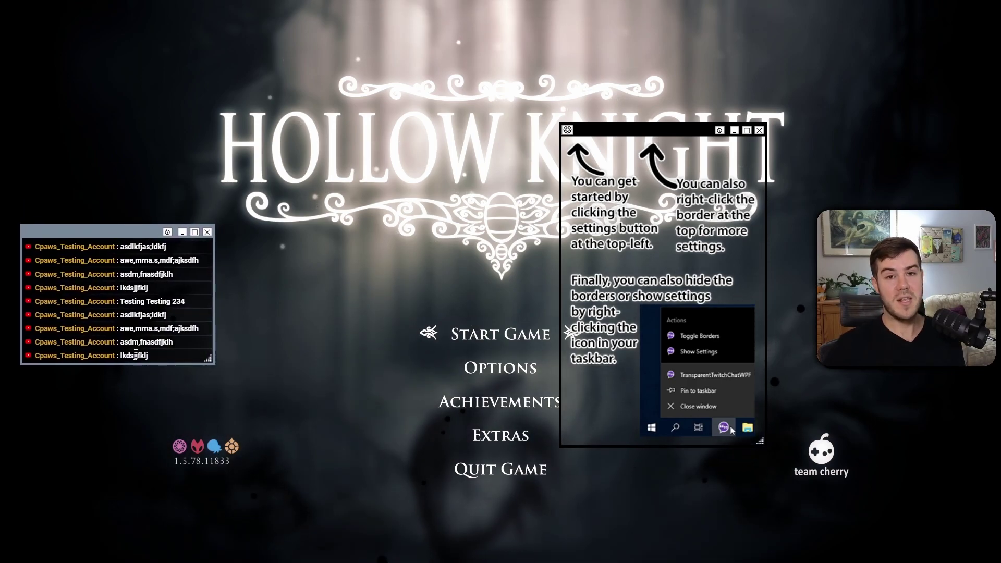
drag(135, 354, 121, 346)
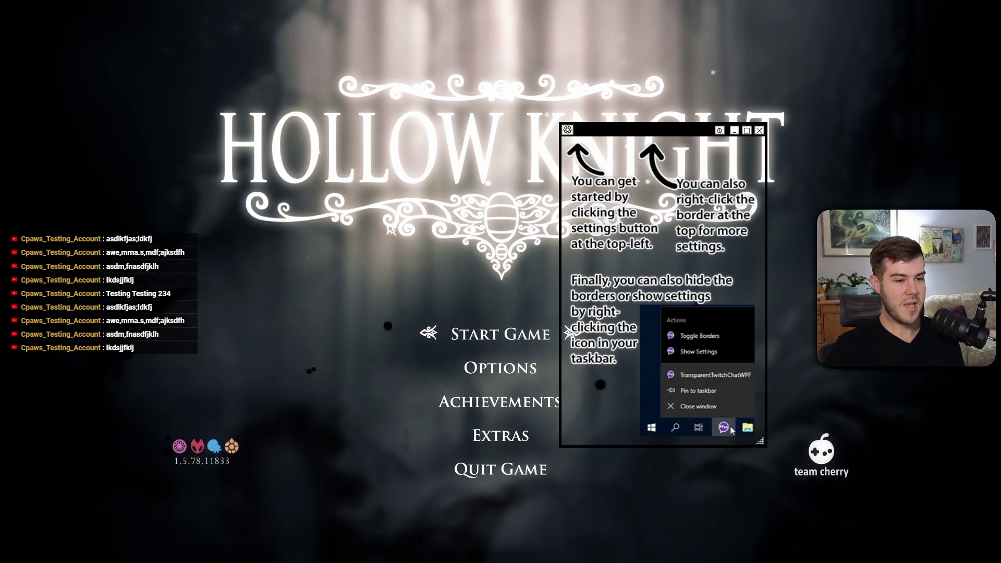
Close the help window, quit Hollow Knight, and open the overlay's tray icon menu.
click(759, 131)
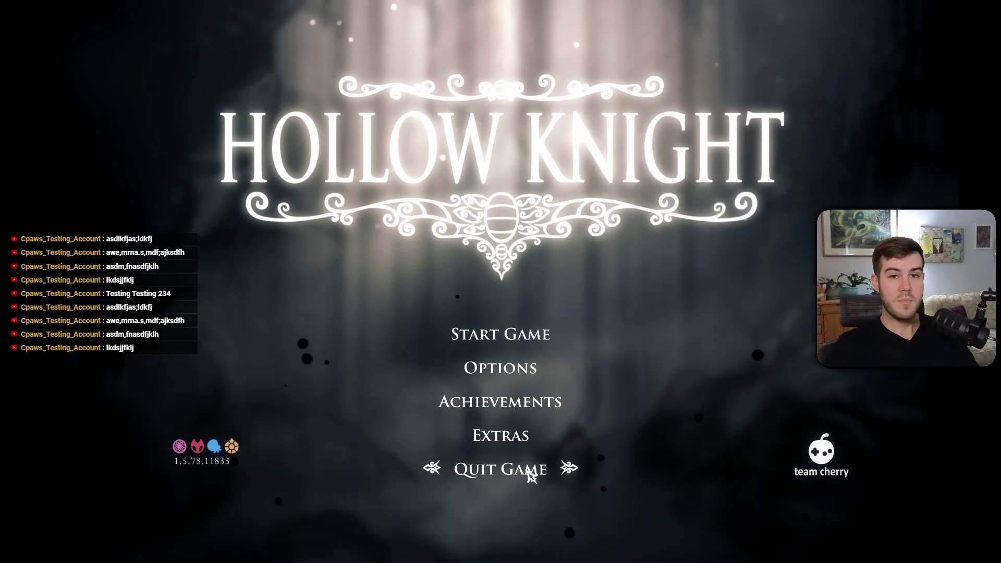
click(520, 477)
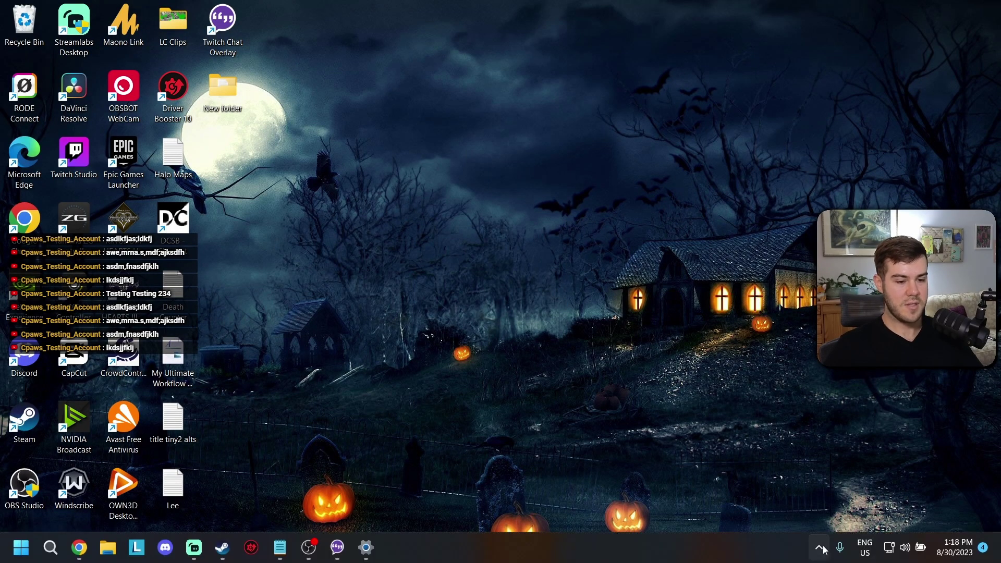
click(820, 547)
right_click(768, 486)
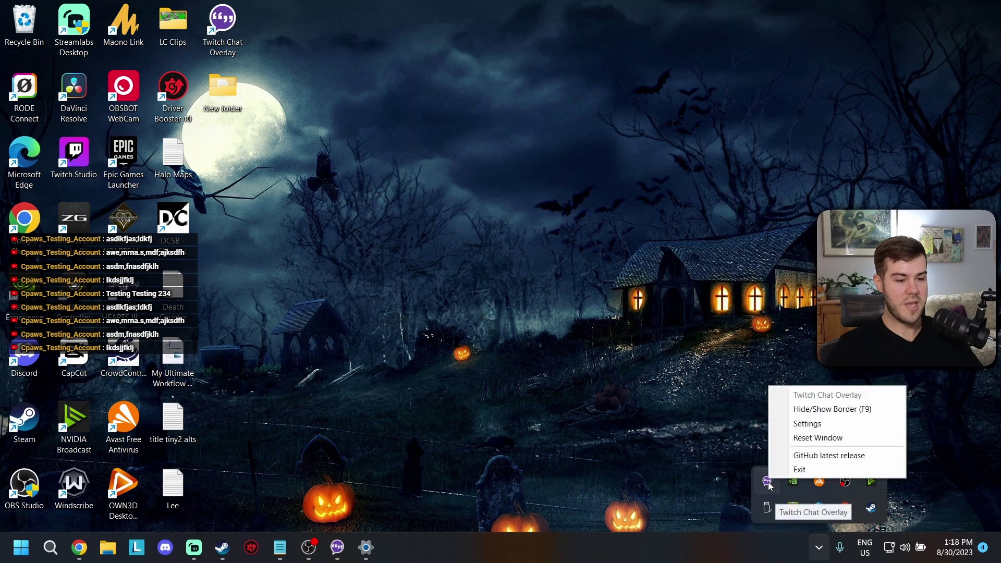